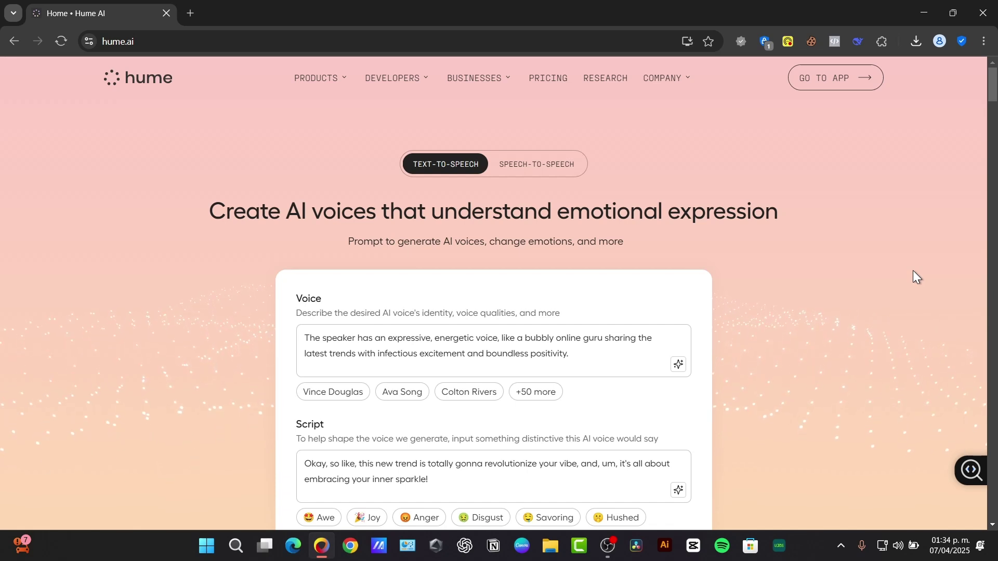
Search 'eleven labs ai' in a new tab and open the ElevenLabs website
click(191, 13)
text(eleven l)
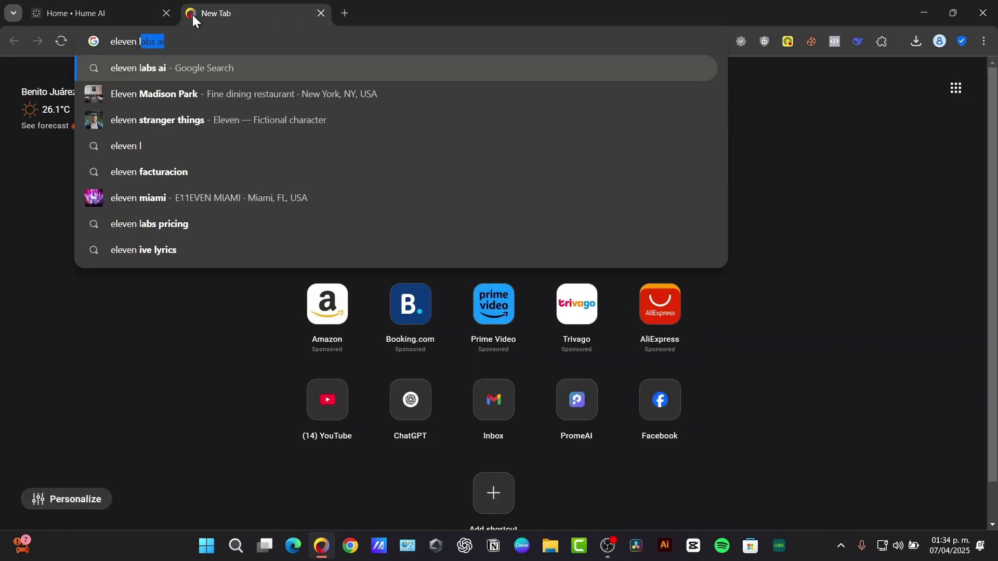
key(Return)
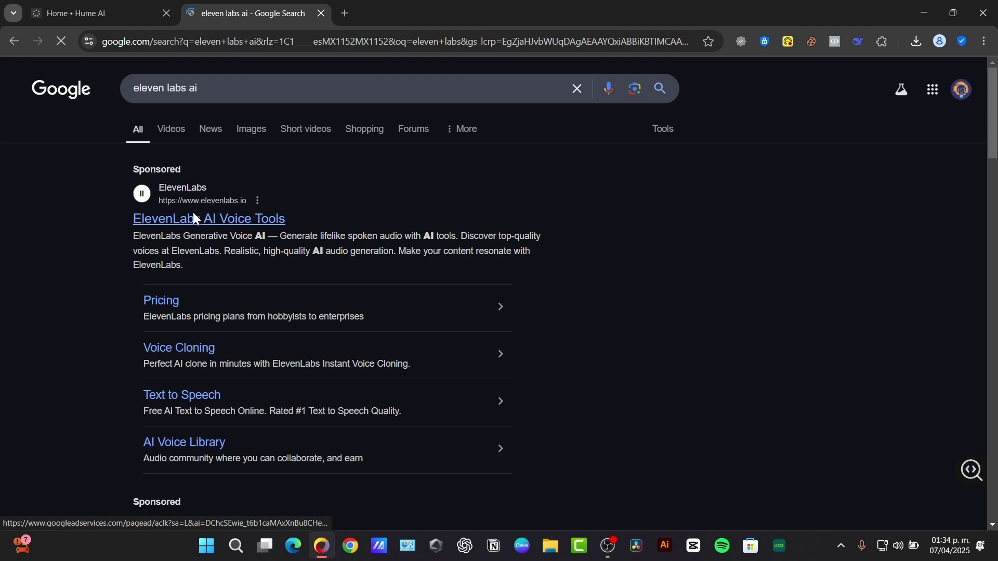
click(194, 219)
Compare the Hume AI and ElevenLabs homepages by switching between their tabs, ending on Hume
click(95, 5)
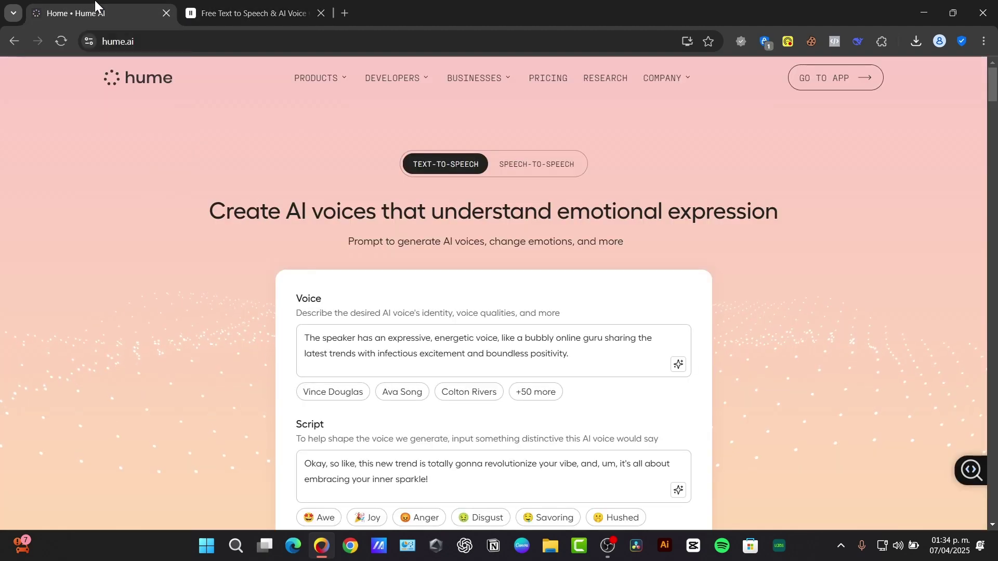
click(200, 5)
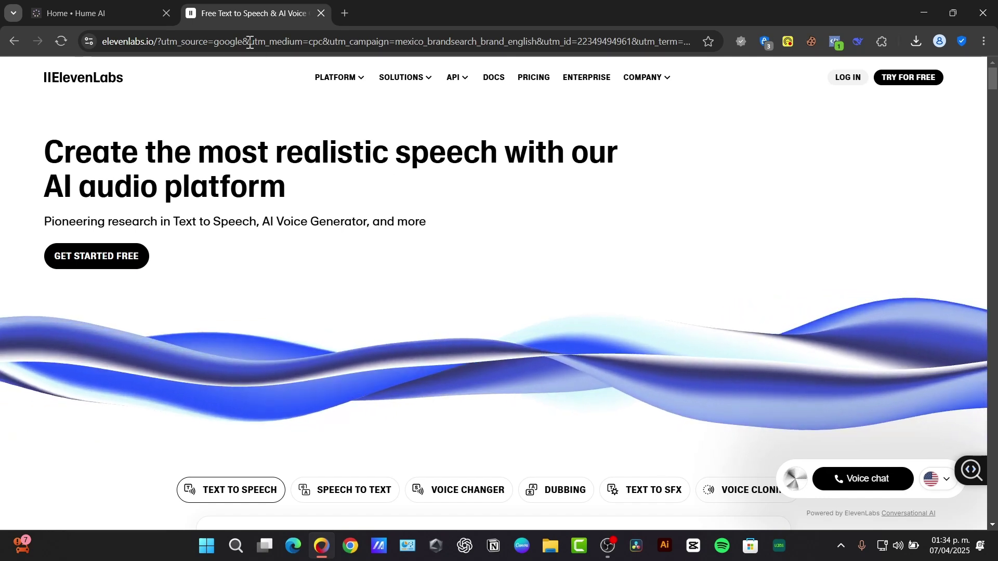
click(140, 4)
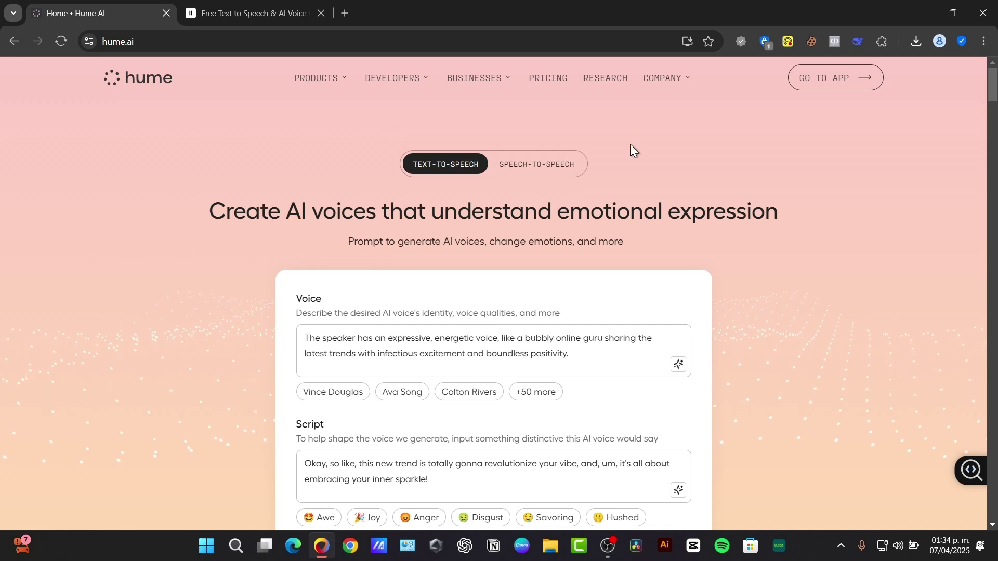
mouse_move(478, 77)
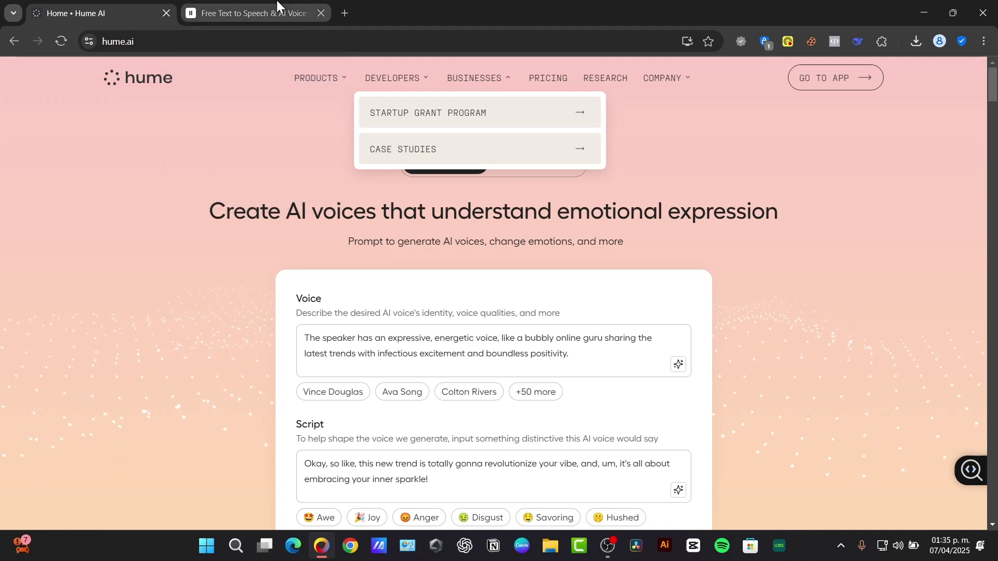
click(277, 3)
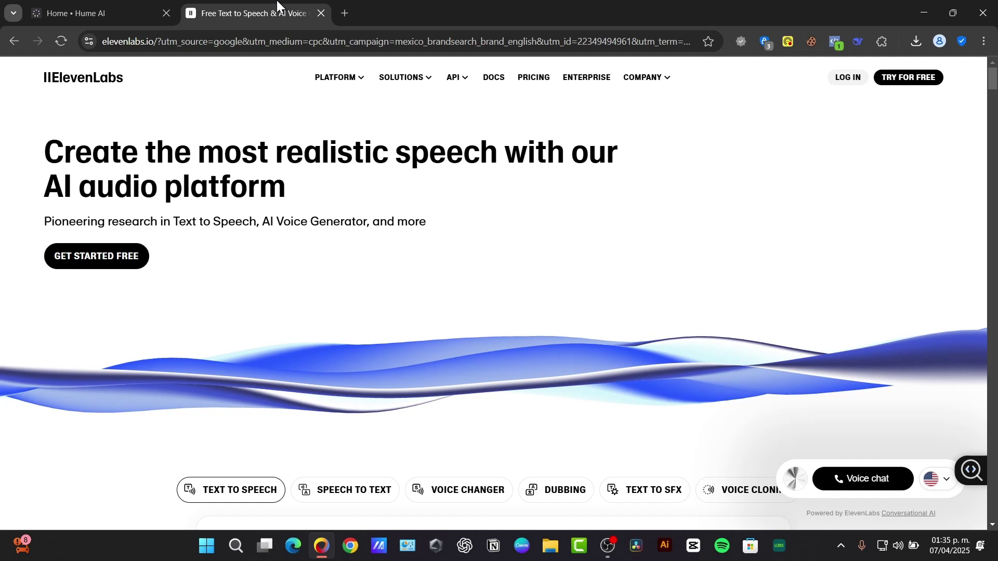
click(95, 5)
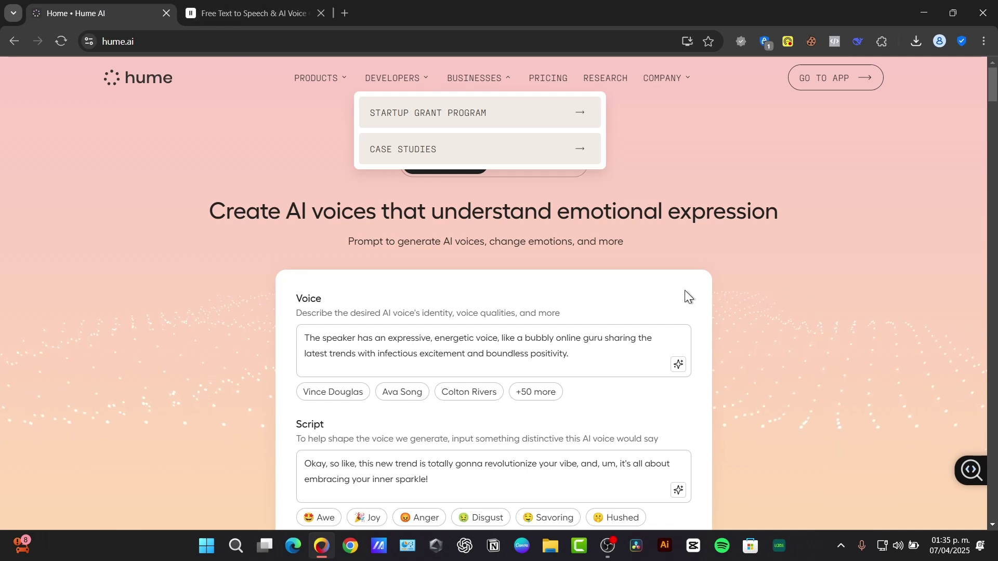
Open Hume's app sign-up page in a new tab and the ElevenLabs log-in page
click(835, 86)
click(395, 12)
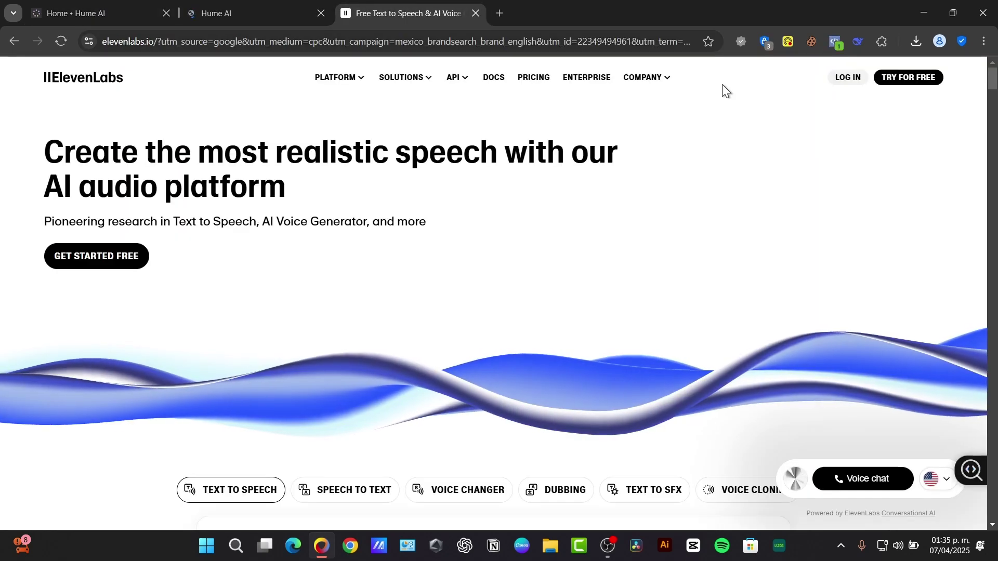
click(847, 77)
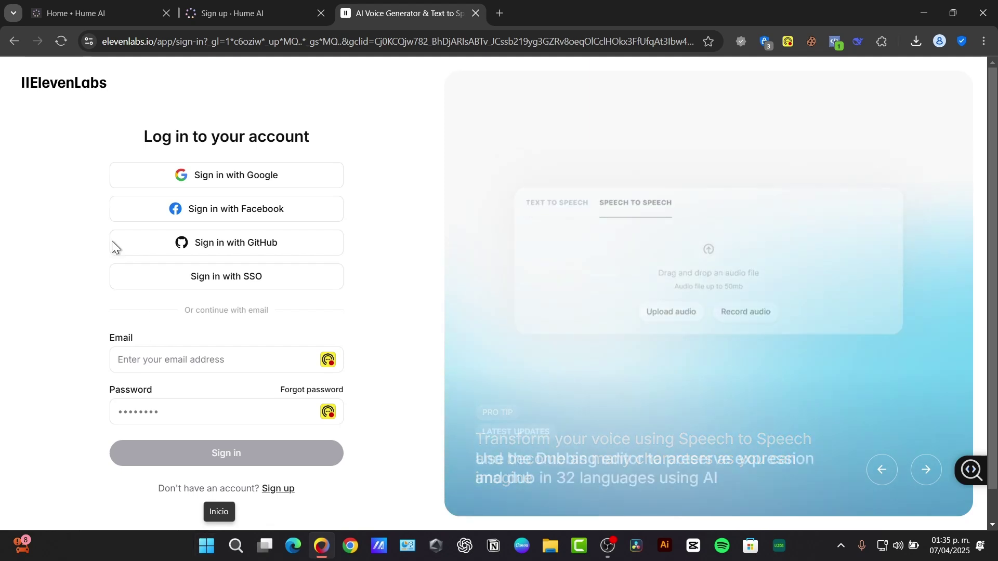
click(73, 2)
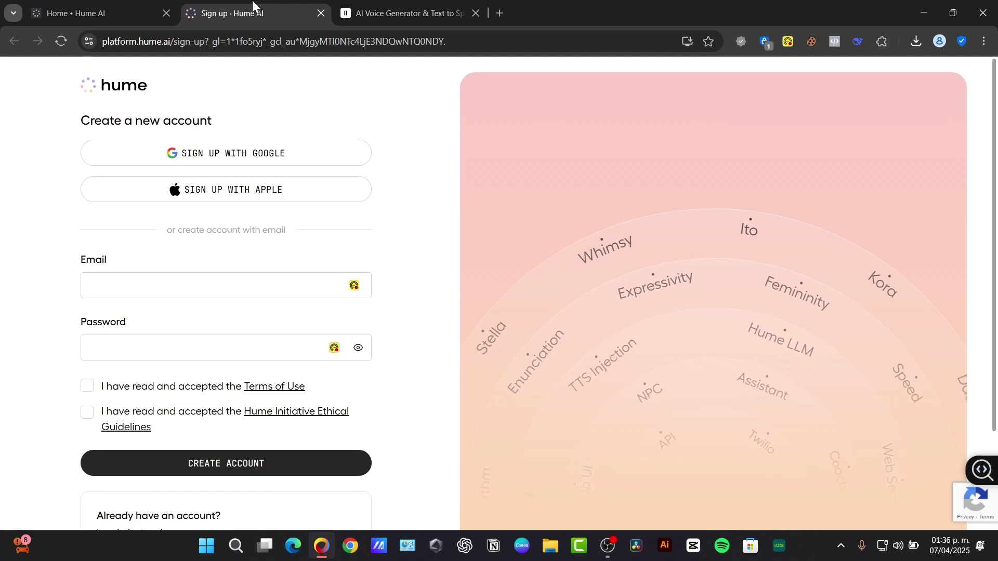
Sign up to Hume AI with a chosen Google account and authorise hume.ai
click(252, 152)
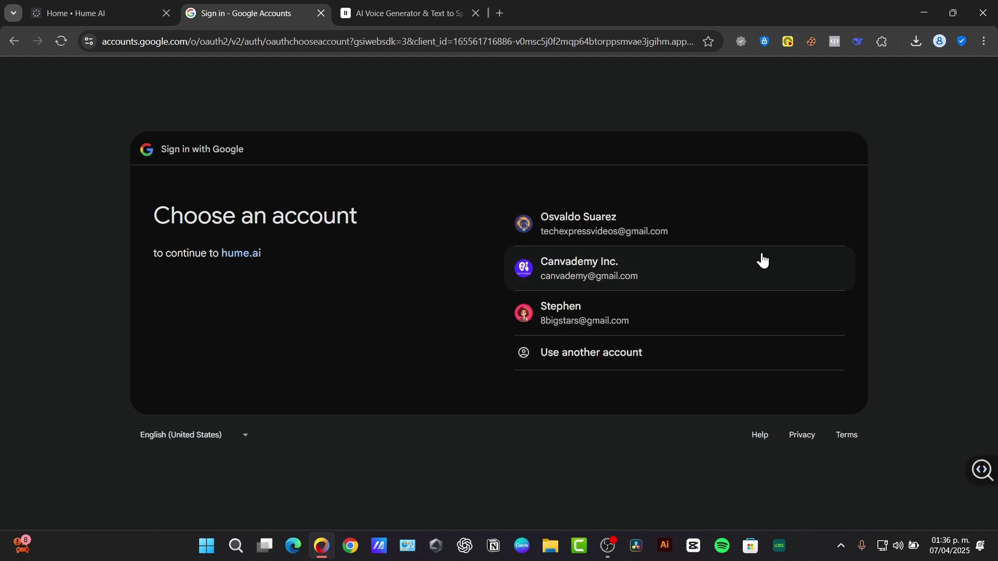
click(642, 230)
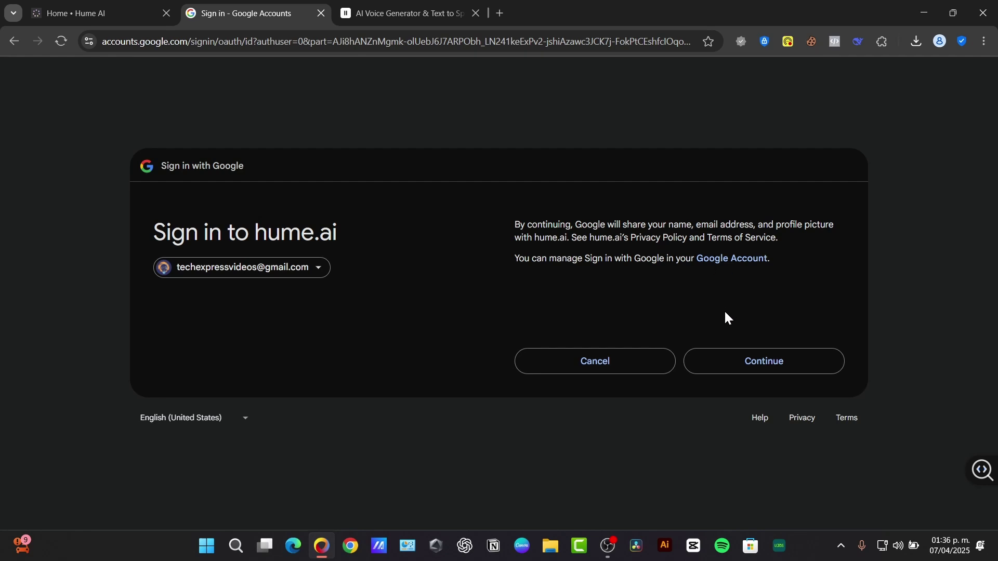
click(797, 368)
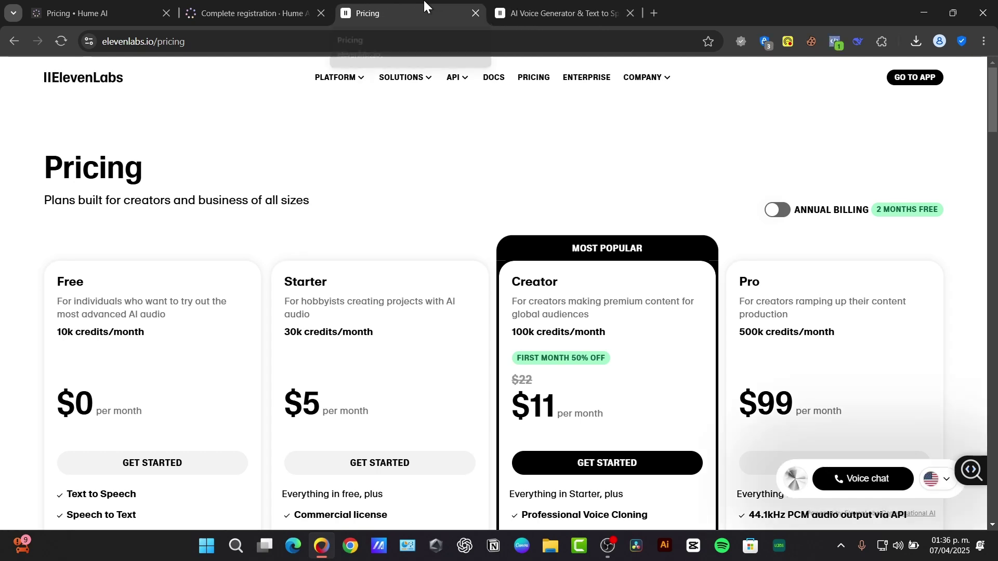
Move the ElevenLabs pricing tab next to Hume's Octave pricing tab and view its plans
click(291, 6)
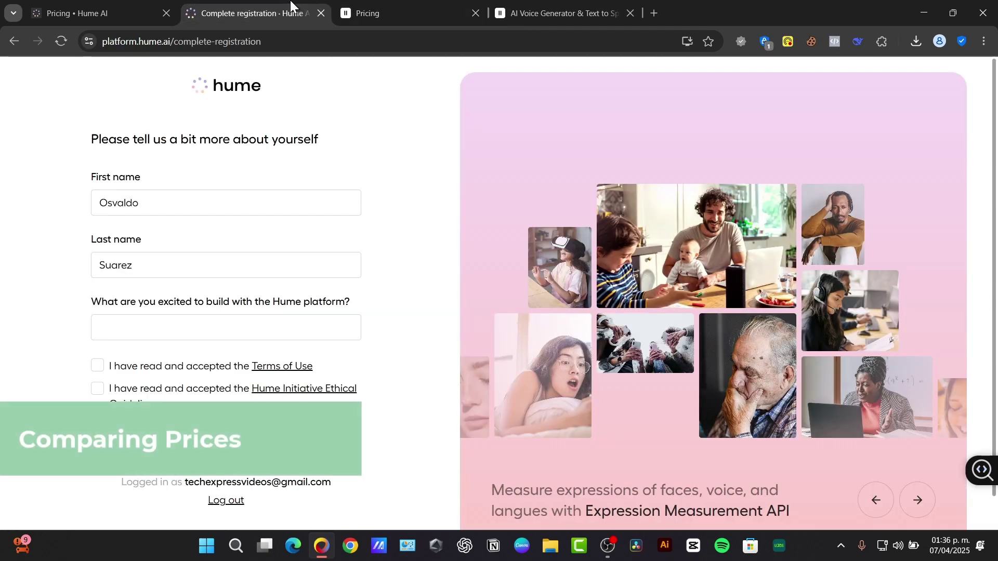
click(171, 7)
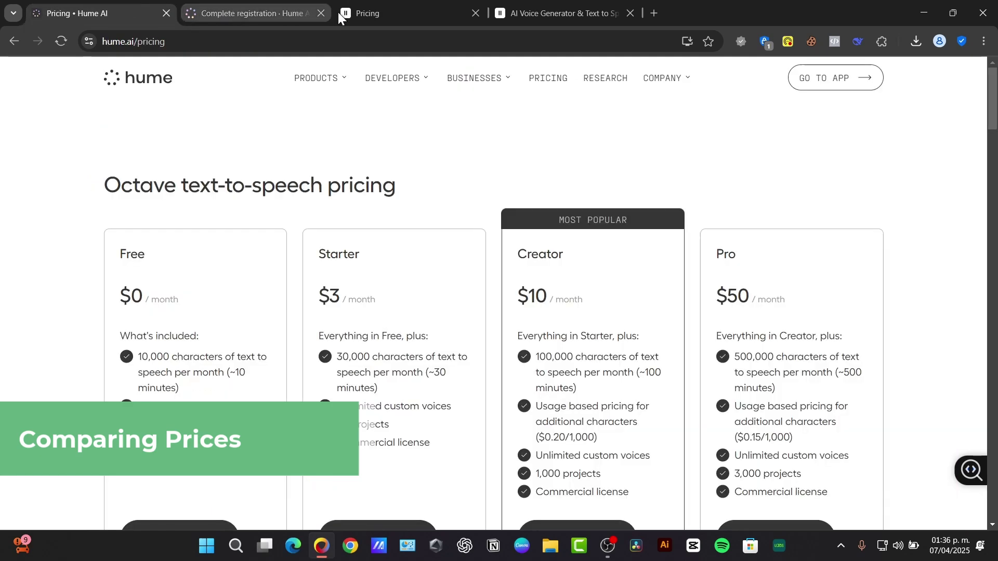
drag(337, 11, 256, 6)
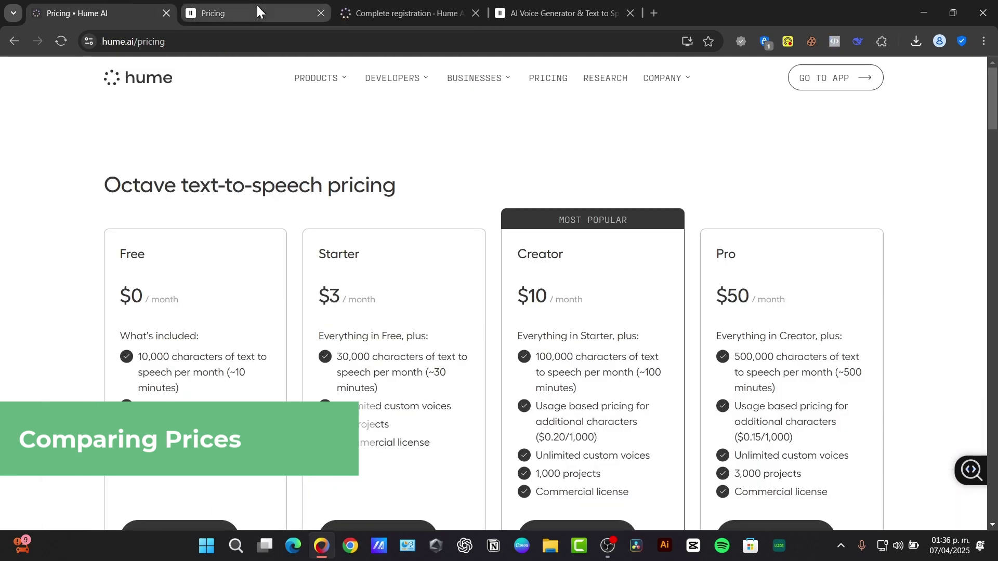
click(257, 5)
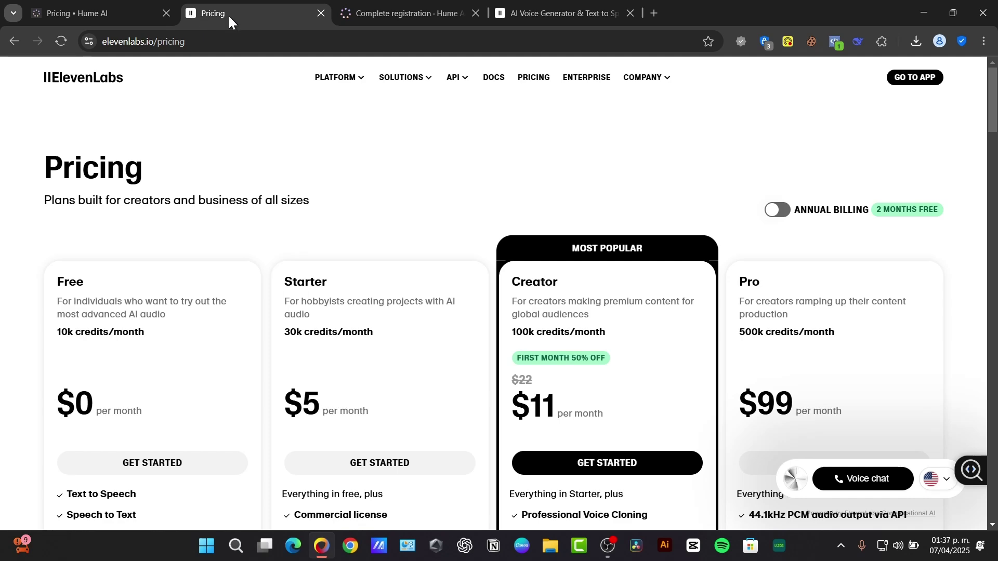
Highlight ElevenLabs Starter plan features: voice cloning, Studio projects limit and feature list
click(104, 4)
click(215, 8)
scroll(288, 96, down, 3)
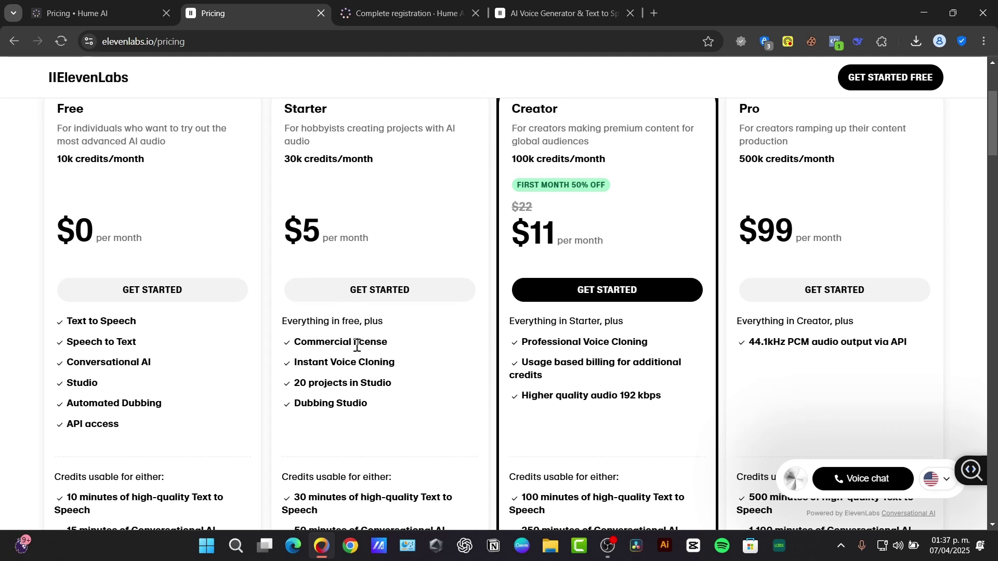
drag(404, 362, 307, 367)
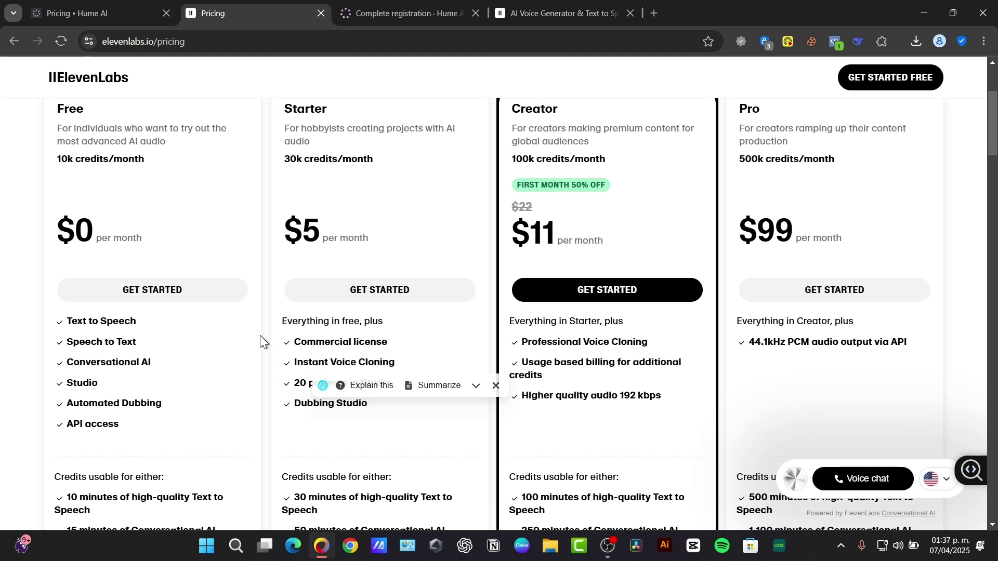
drag(307, 383, 410, 388)
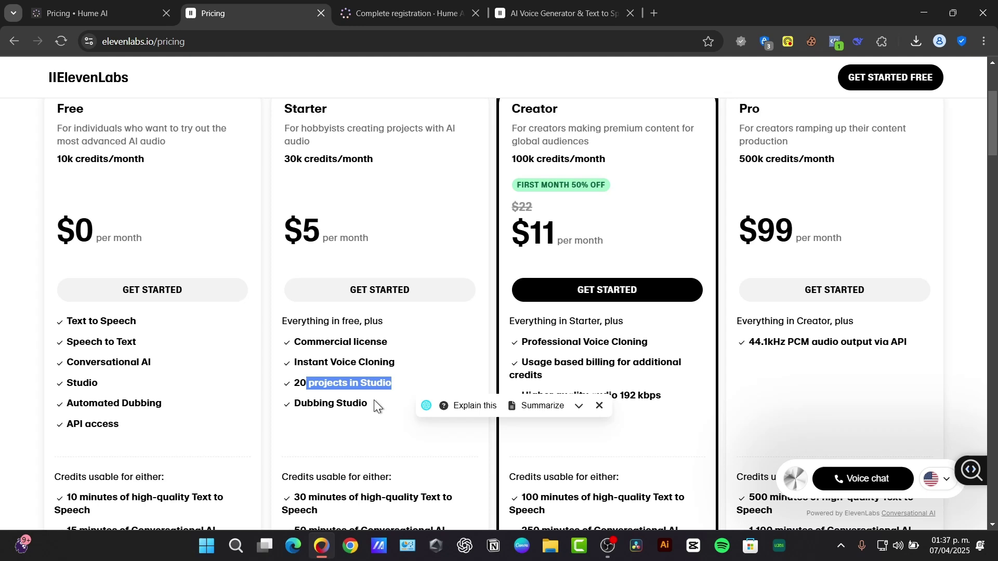
scroll(367, 401, down, 3)
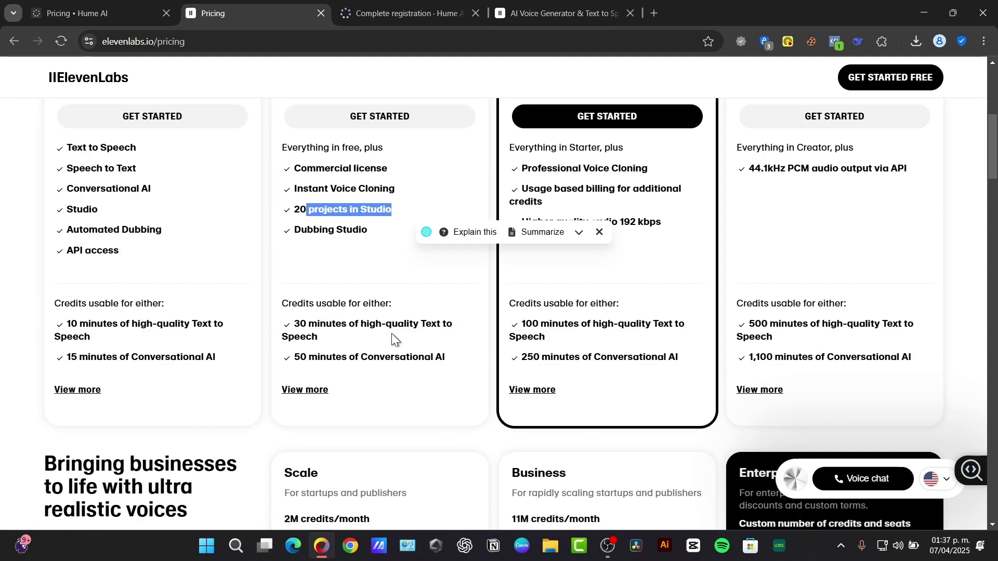
click(427, 272)
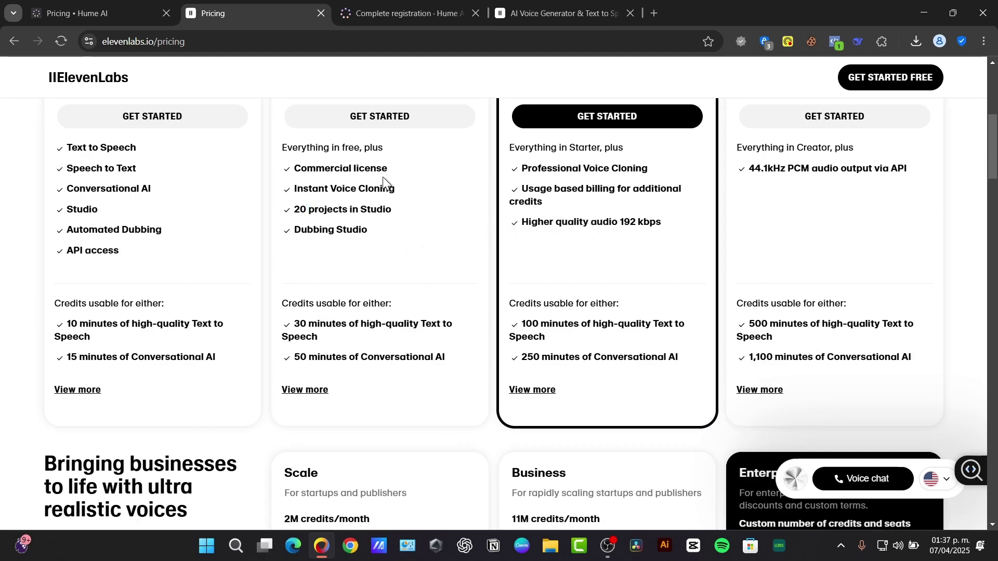
drag(379, 236, 303, 145)
Highlight Creator's Professional Voice Cloning, 192 kbps audio and 100 minutes of credits
mouse_move(567, 168)
mouse_down()
mouse_move(650, 188)
mouse_move(572, 189)
mouse_up()
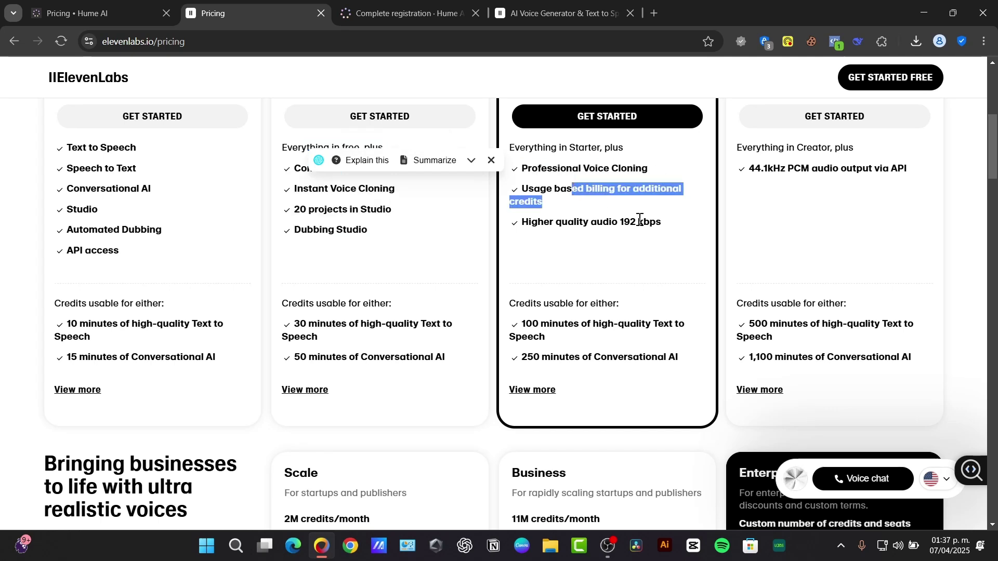
drag(604, 223, 697, 216)
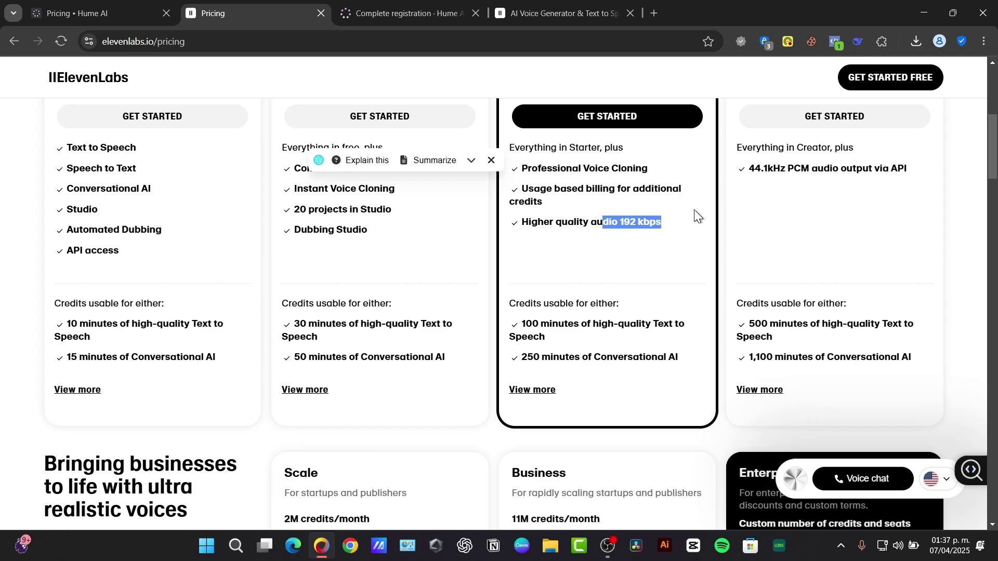
drag(551, 323, 587, 299)
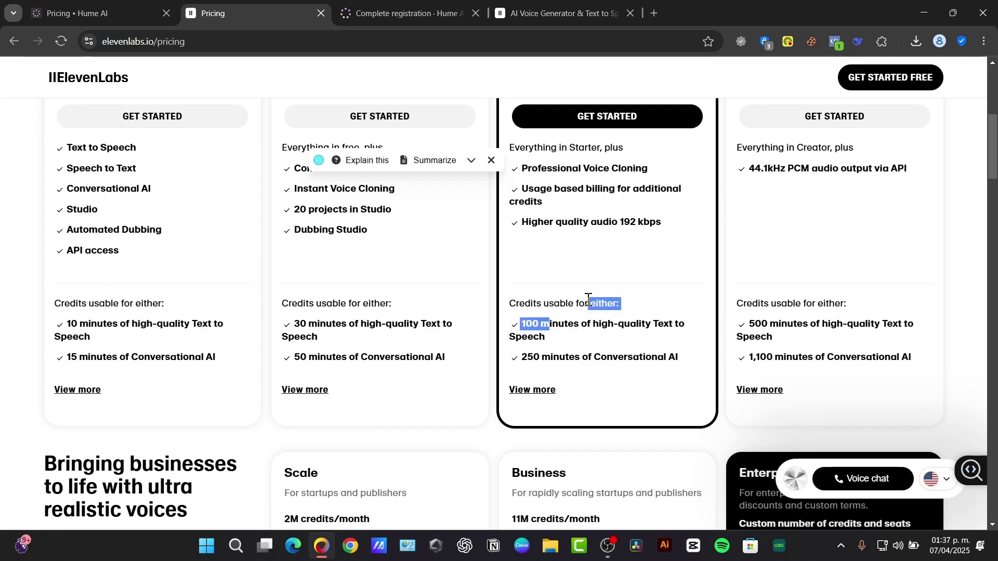
click(574, 385)
scroll(596, 368, up, 3)
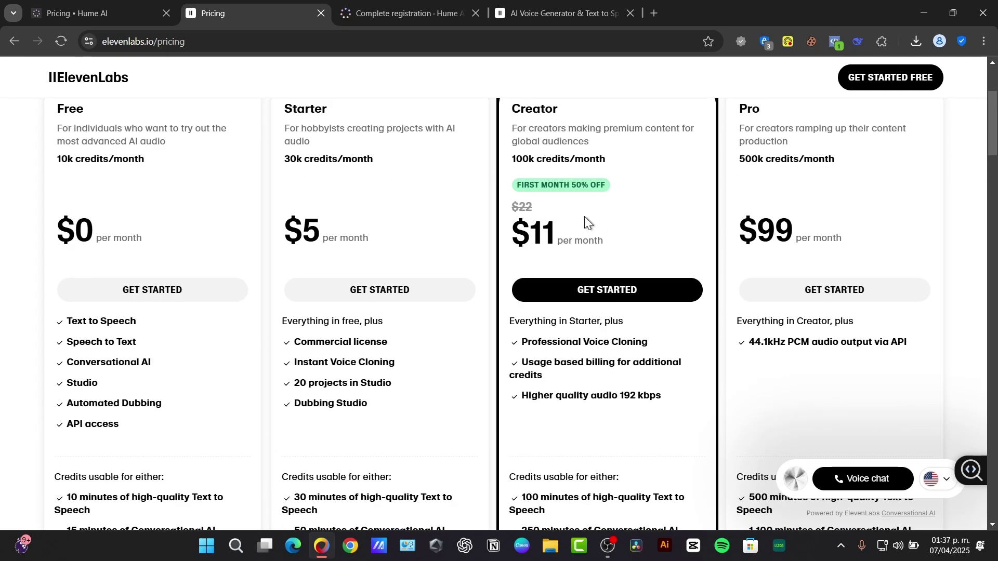
drag(584, 223, 531, 234)
click(82, 5)
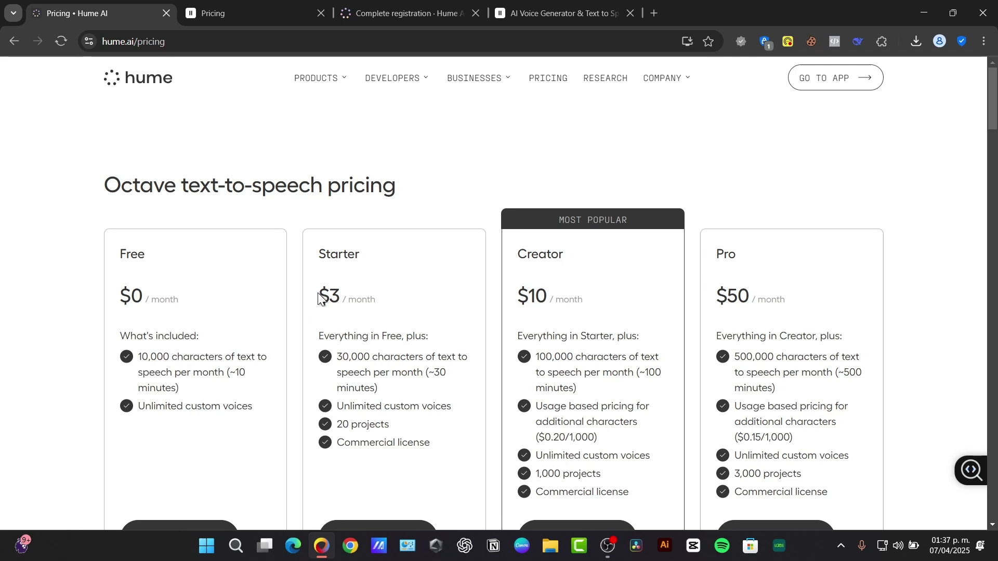
Highlight Hume Starter's 30,000 characters, unlimited custom voices, 20 projects and Commercial license
drag(391, 373, 381, 355)
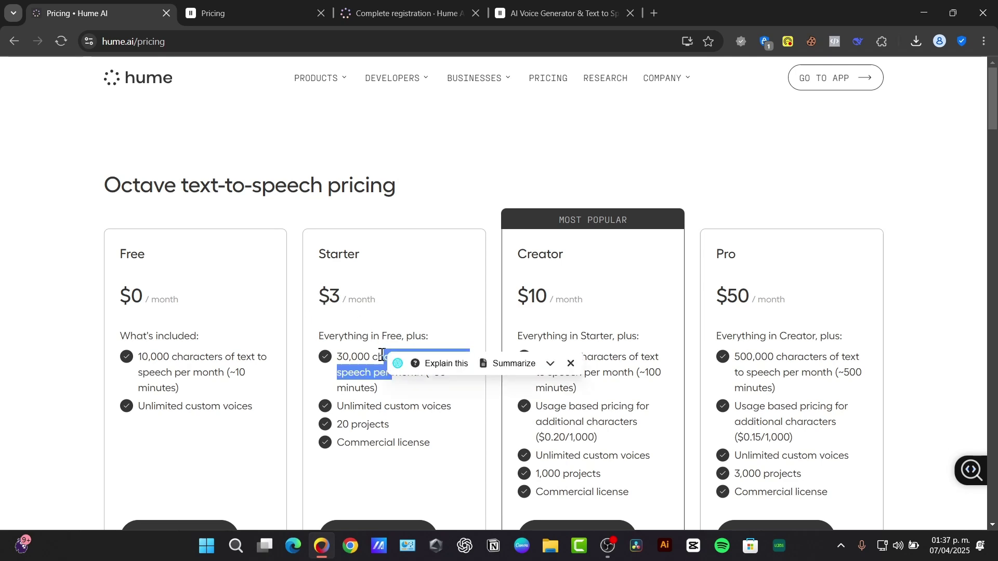
drag(383, 406, 454, 406)
drag(398, 427, 337, 425)
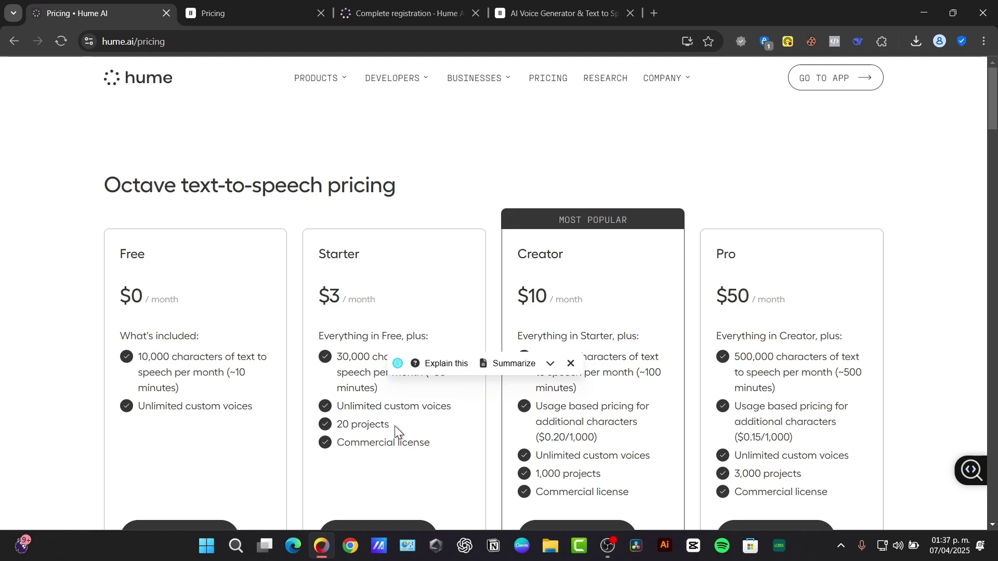
drag(441, 448, 361, 449)
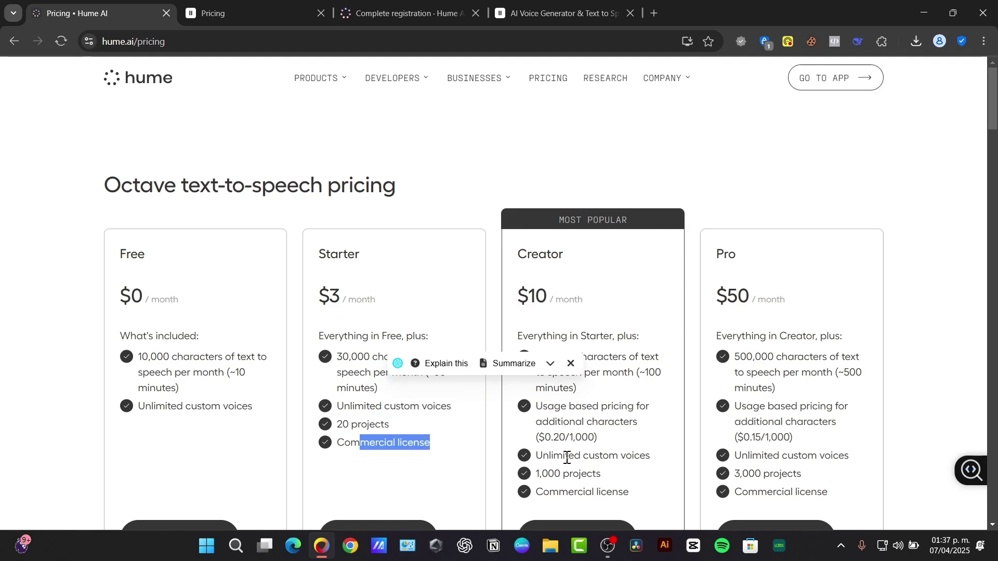
scroll(567, 458, down, 3)
scroll(621, 283, up, 3)
click(622, 284)
Highlight Hume Creator's 100,000 characters, usage-based pricing, unlimited custom voices and Commercial license
drag(608, 362, 621, 374)
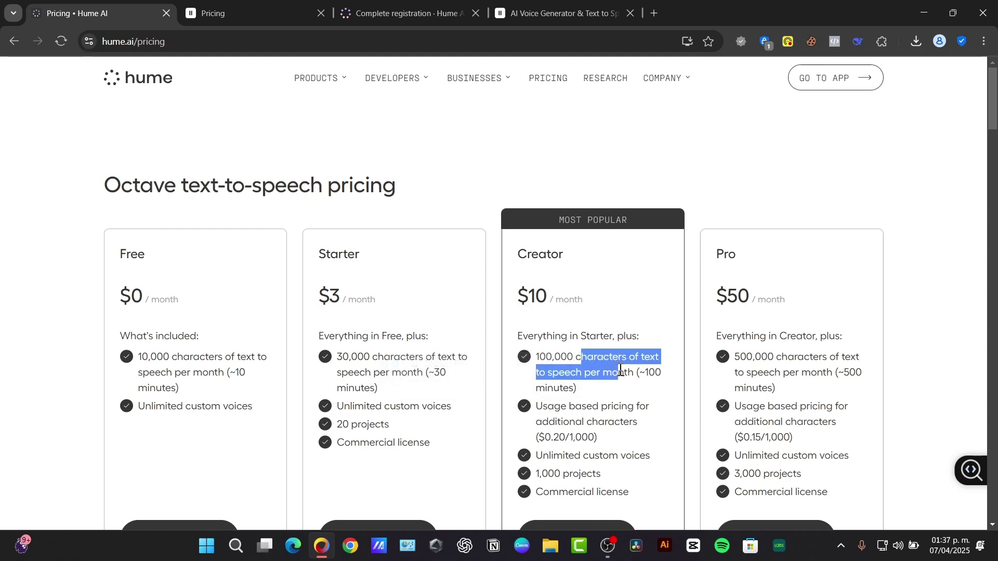
drag(582, 407, 614, 421)
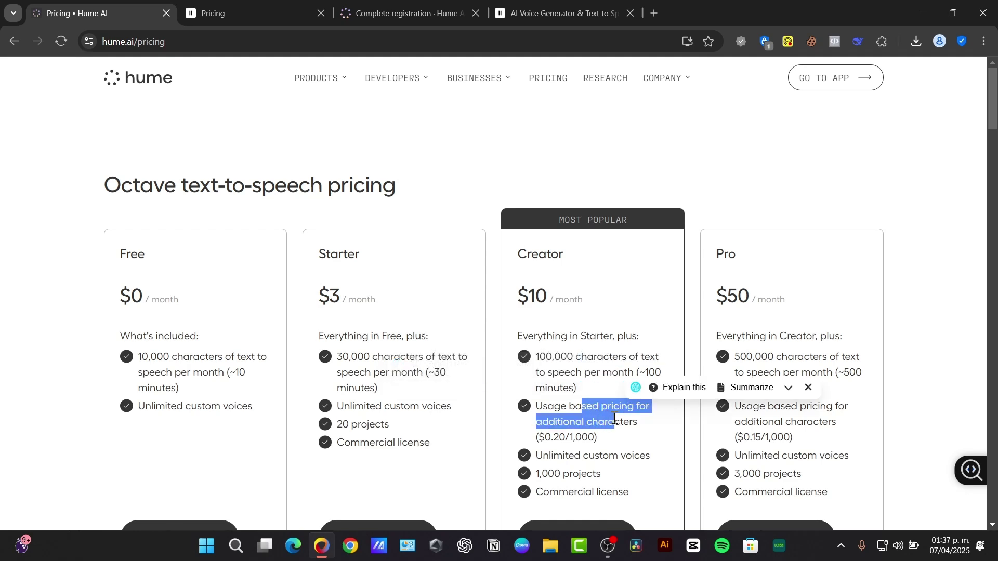
mouse_move(609, 456)
mouse_down()
mouse_move(636, 457)
mouse_move(538, 474)
mouse_up()
drag(629, 492, 597, 497)
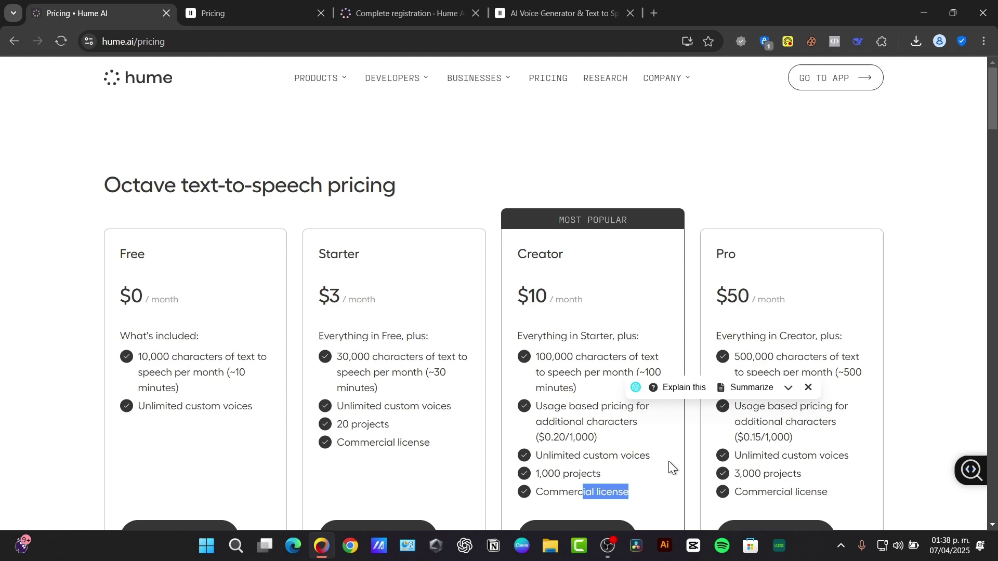
scroll(668, 462, down, 3)
click(662, 301)
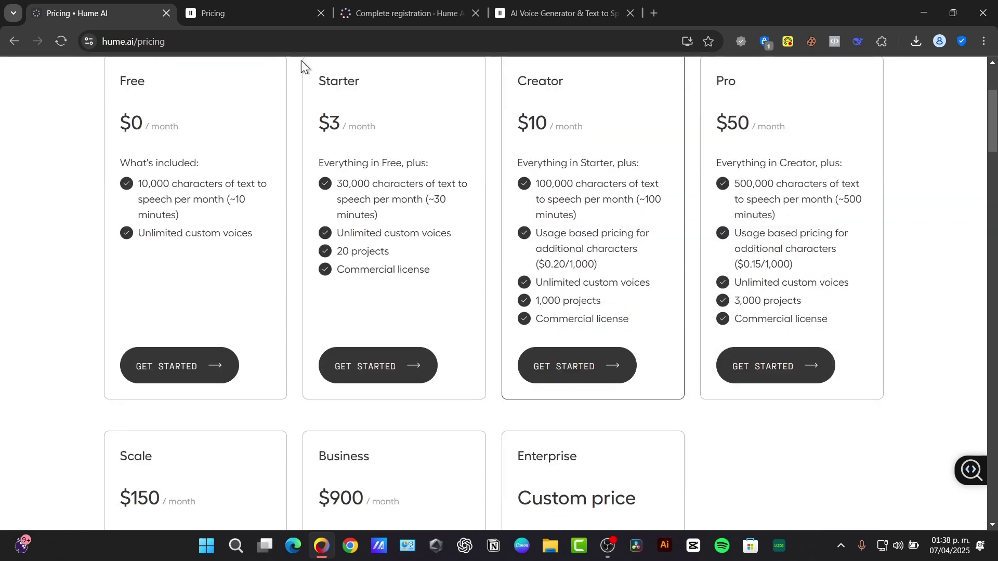
Recheck ElevenLabs Creator's Professional Voice Cloning on its pricing page
click(260, 10)
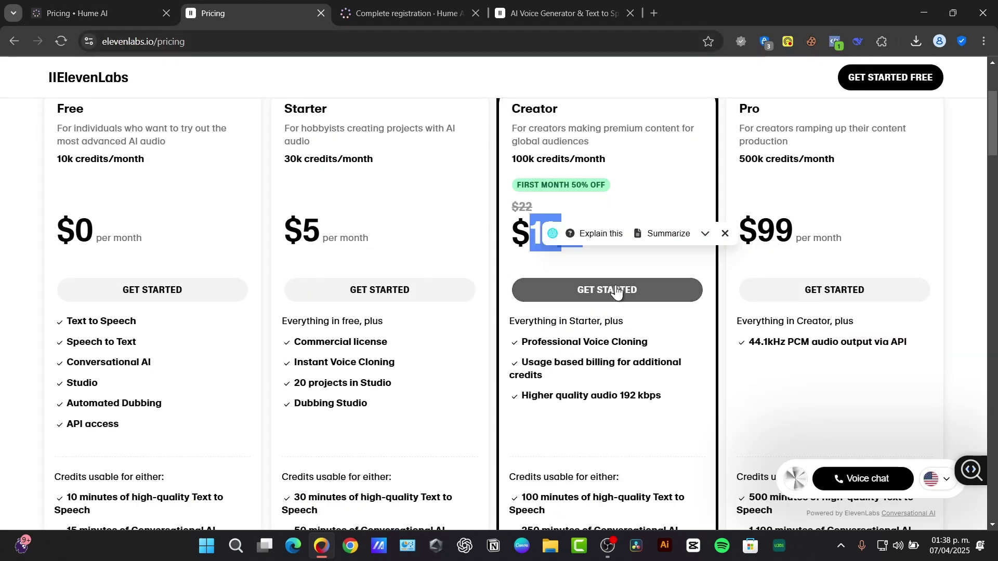
click(669, 257)
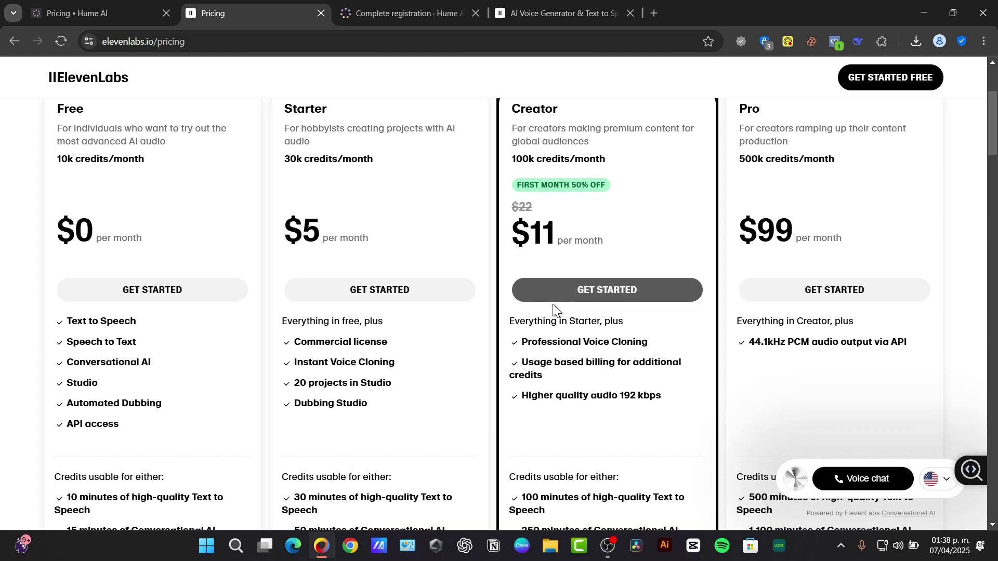
drag(542, 342, 685, 341)
click(669, 332)
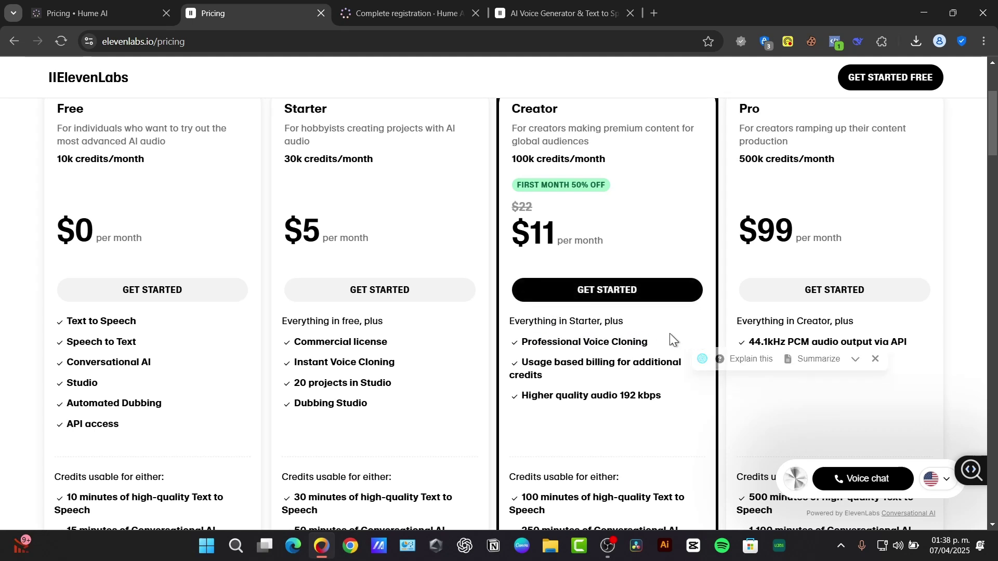
Start Hume's Free text-to-speech plan and close the ElevenLabs pricing tab
click(125, 8)
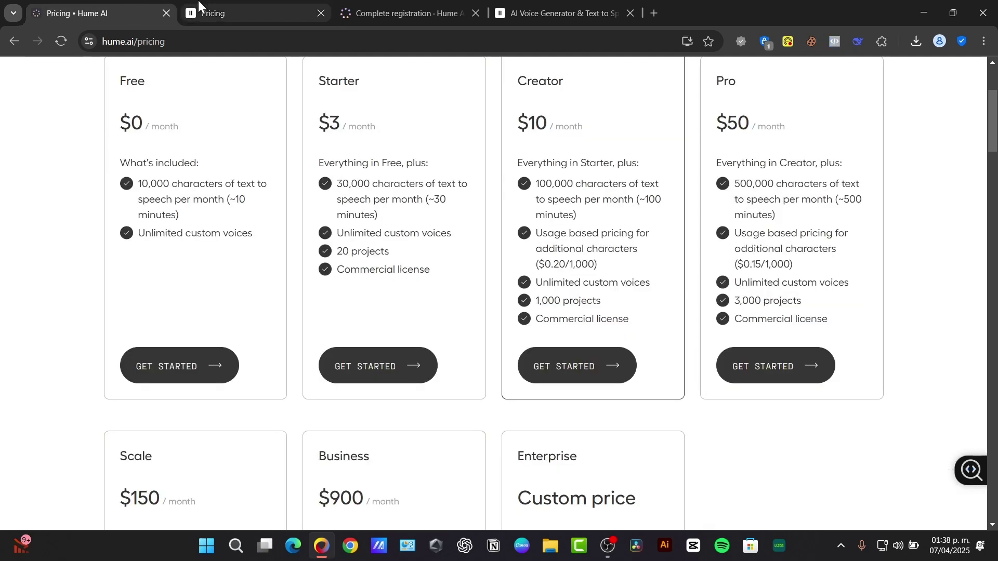
click(208, 6)
click(149, 7)
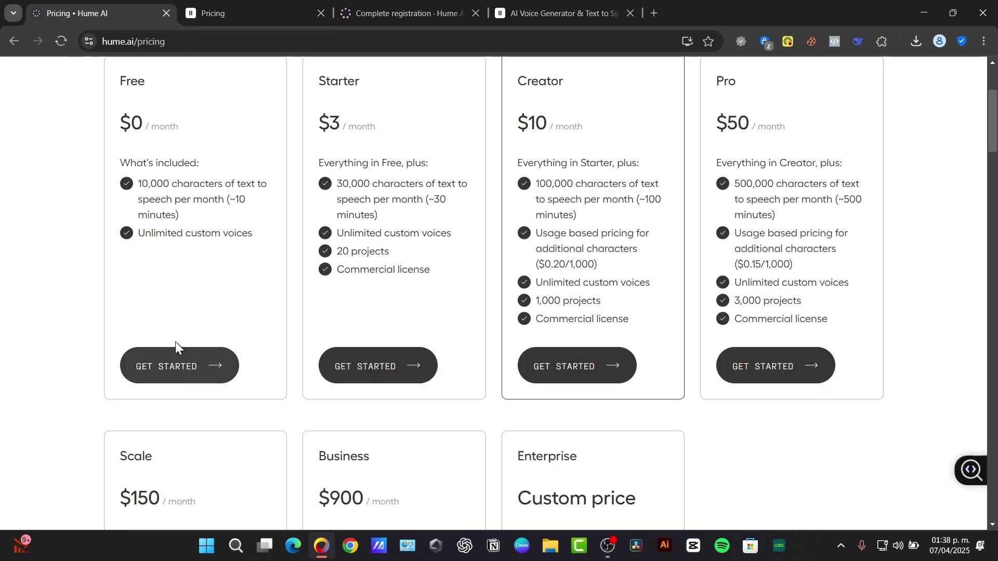
click(177, 364)
click(364, 12)
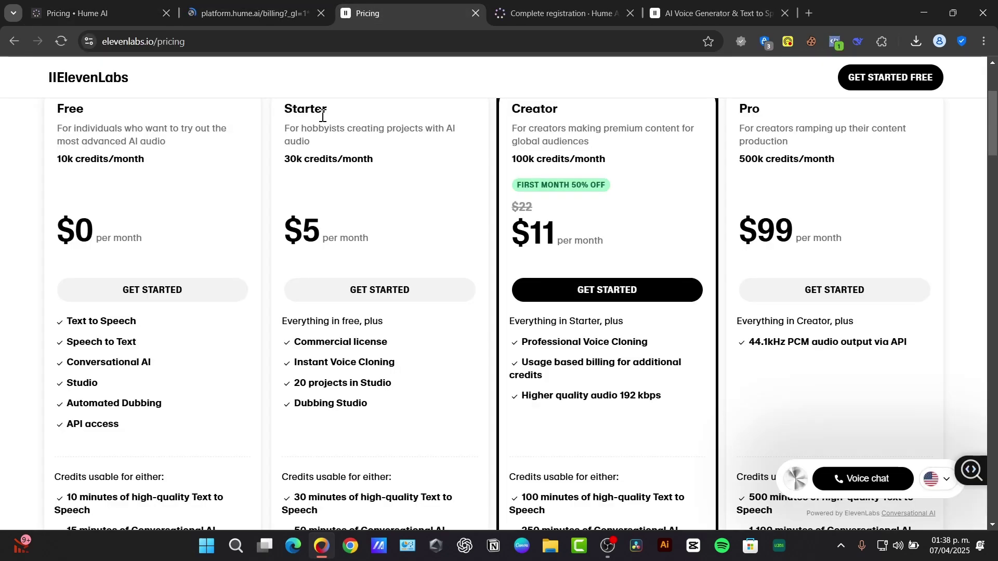
click(477, 12)
Answer the Hume registration's what-to-build question and close the Hume pricing tab
click(287, 4)
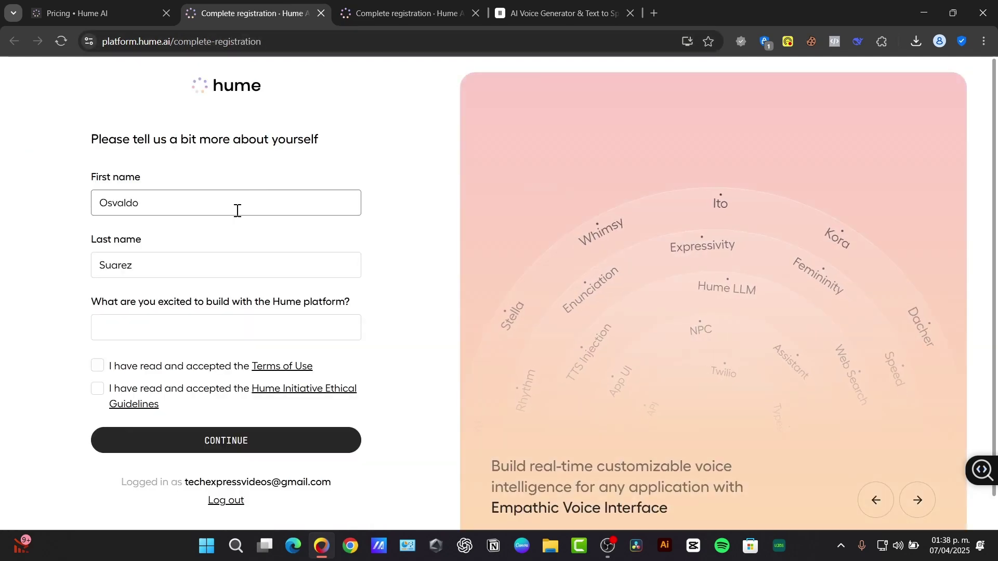
click(211, 321)
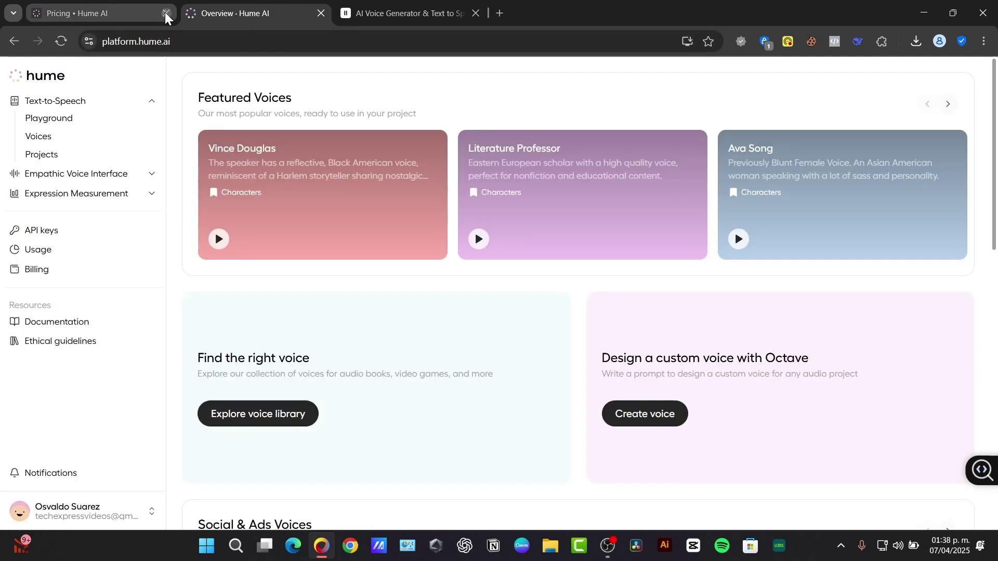
click(165, 13)
mouse_move(243, 195)
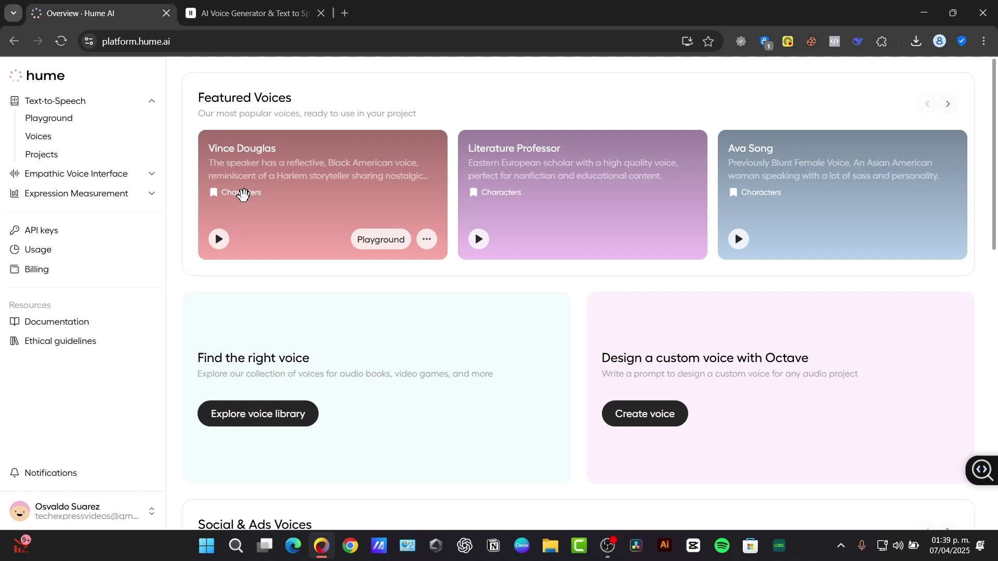
Check the upgrade-locked Projects page, then open the Text-to-Speech Playground
click(124, 104)
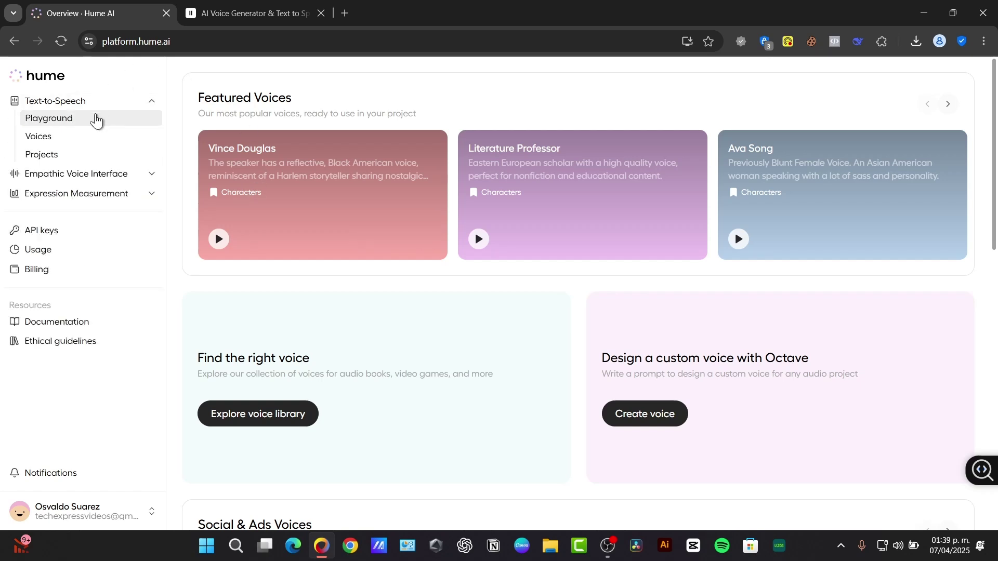
click(97, 155)
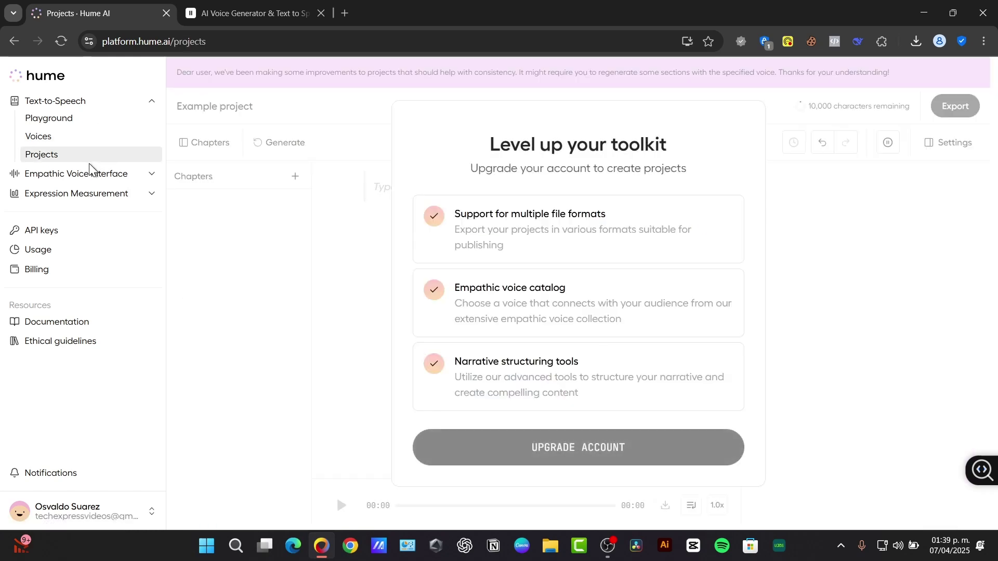
click(96, 119)
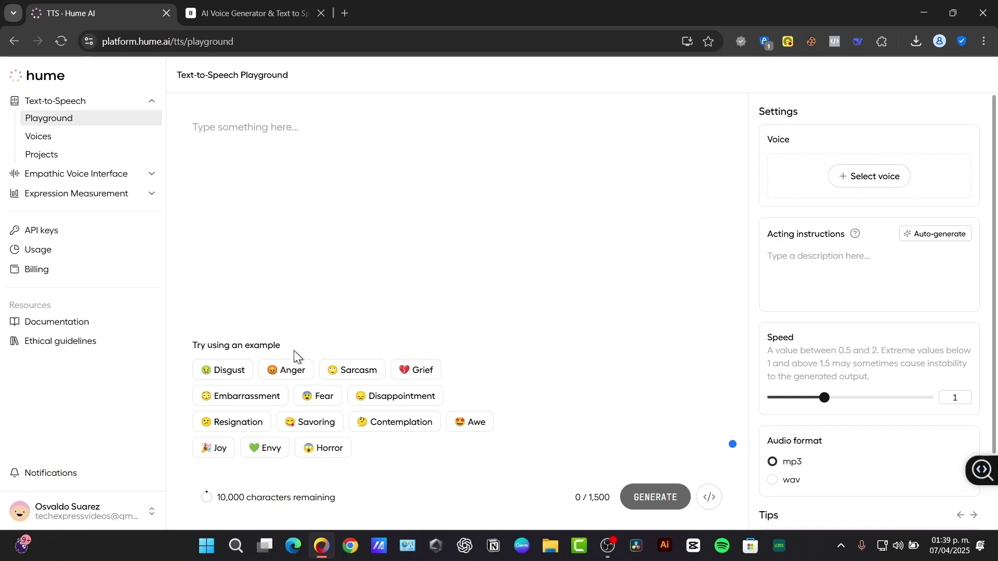
Load the Sarcasm example with acting instructions, set speed 1.25, browse tips, and generate
click(355, 369)
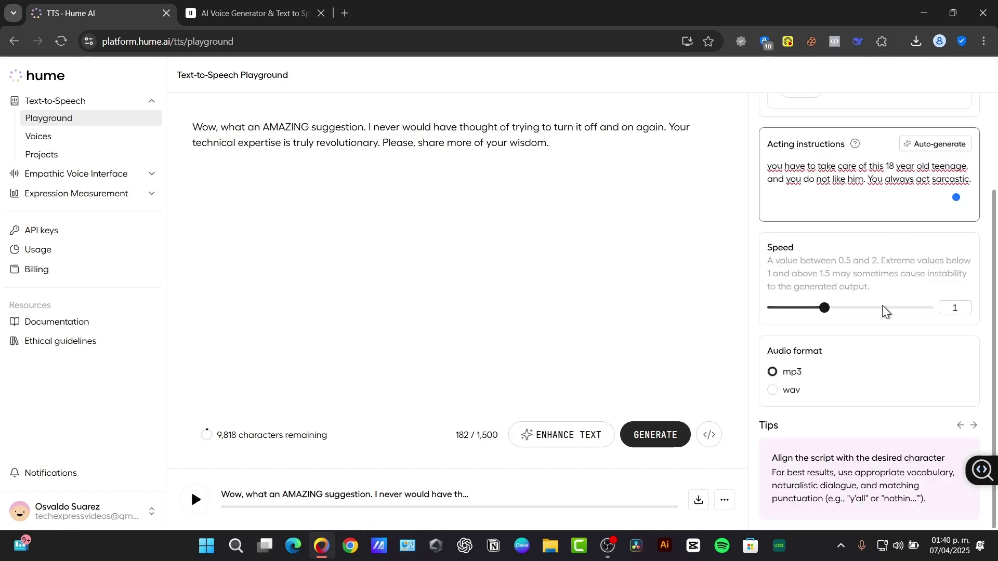
click(850, 308)
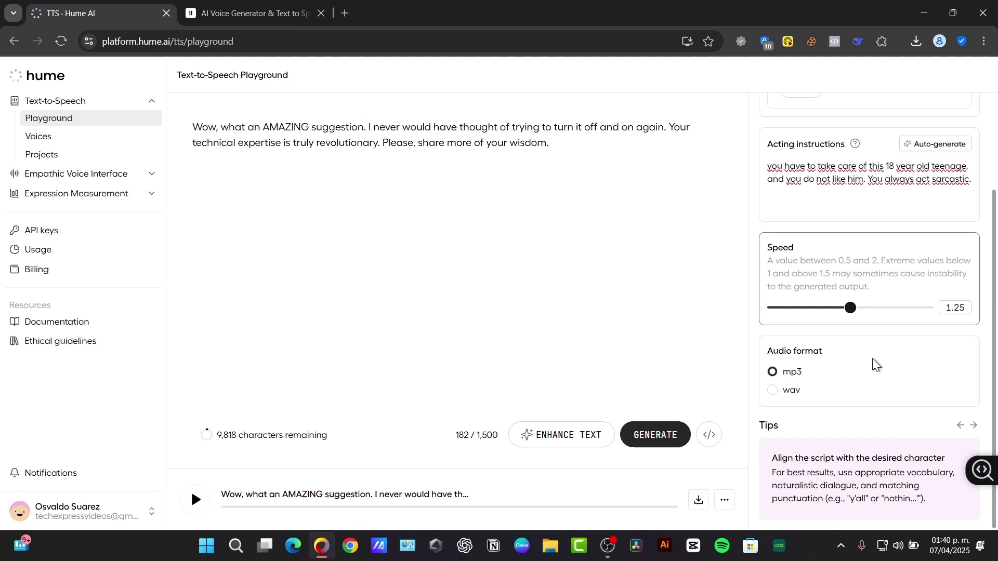
click(976, 428)
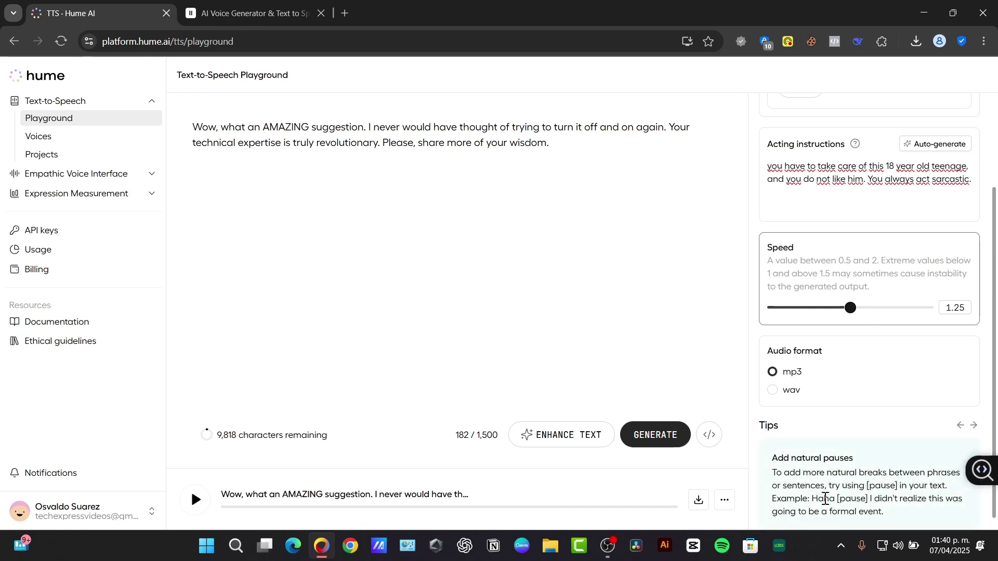
drag(831, 472, 924, 466)
scroll(864, 468, down, 1)
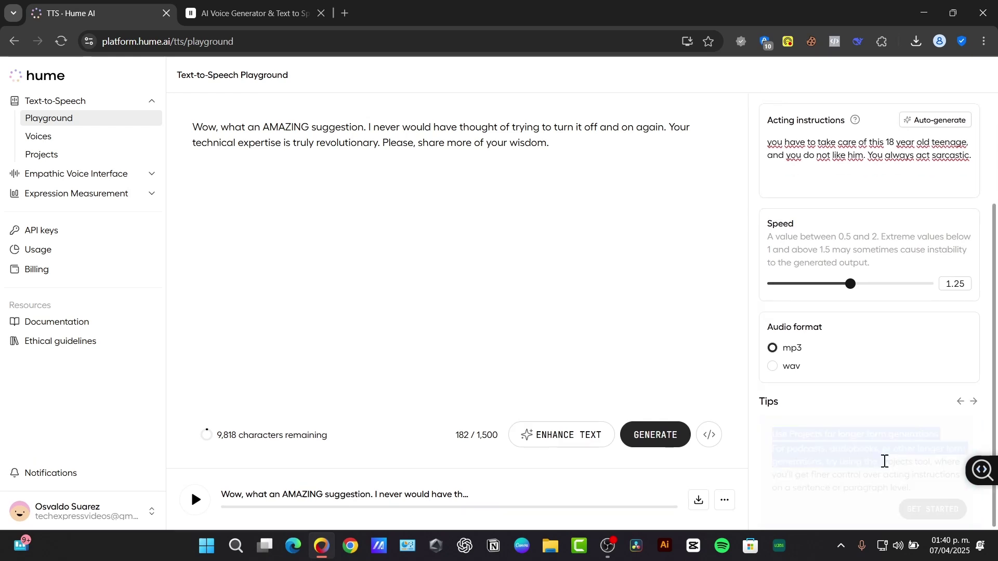
click(699, 425)
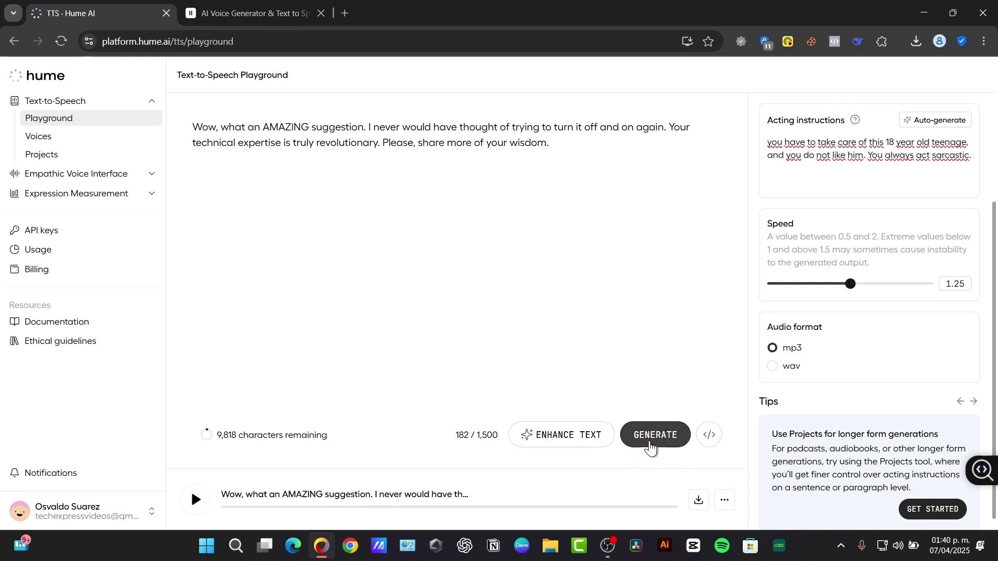
Generate the sarcastic Hume speech with the 1.25 speed settings
click(650, 446)
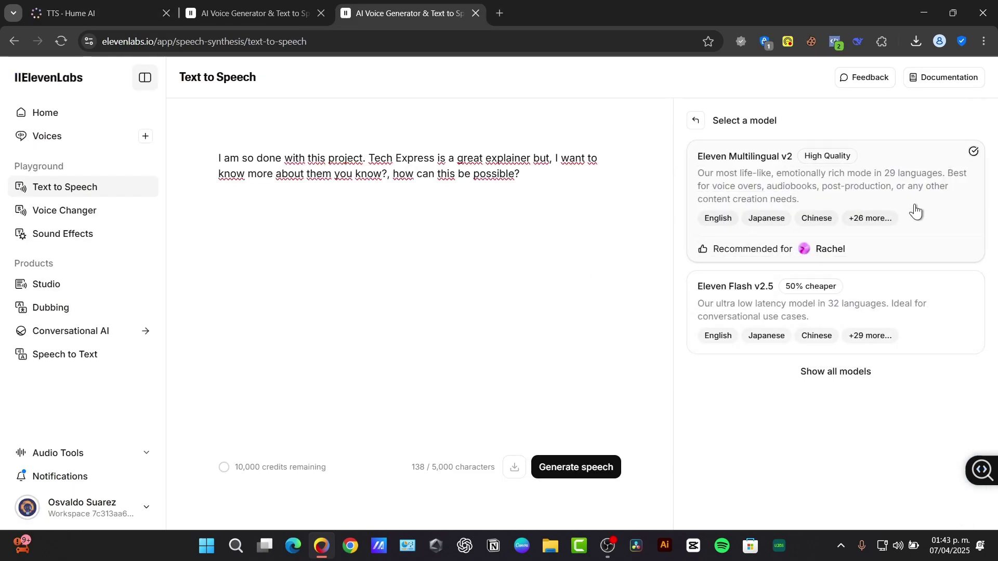
Keep Eleven Multilingual v2, raise Speed to about 1.13 and lower Stability
click(782, 183)
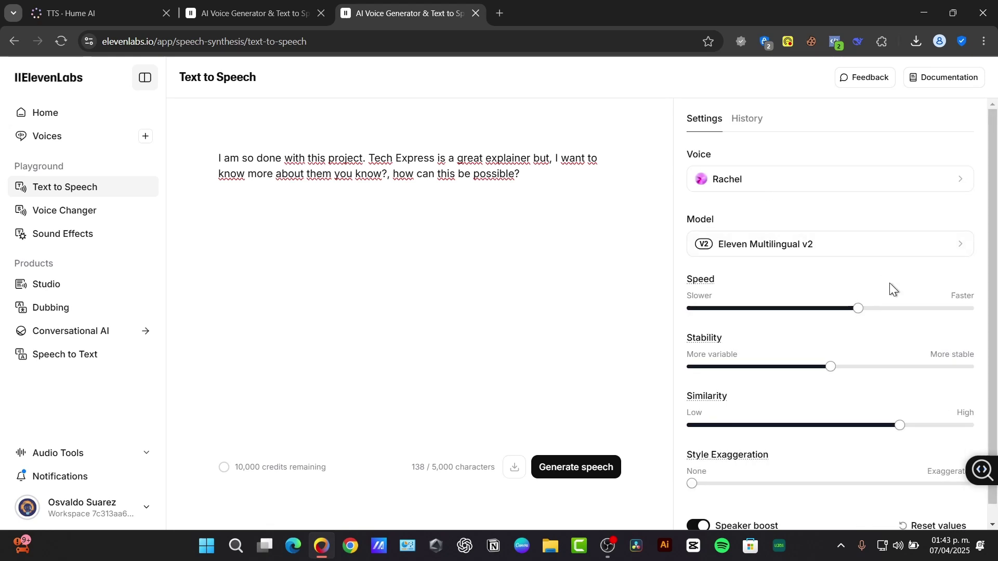
drag(876, 310, 930, 309)
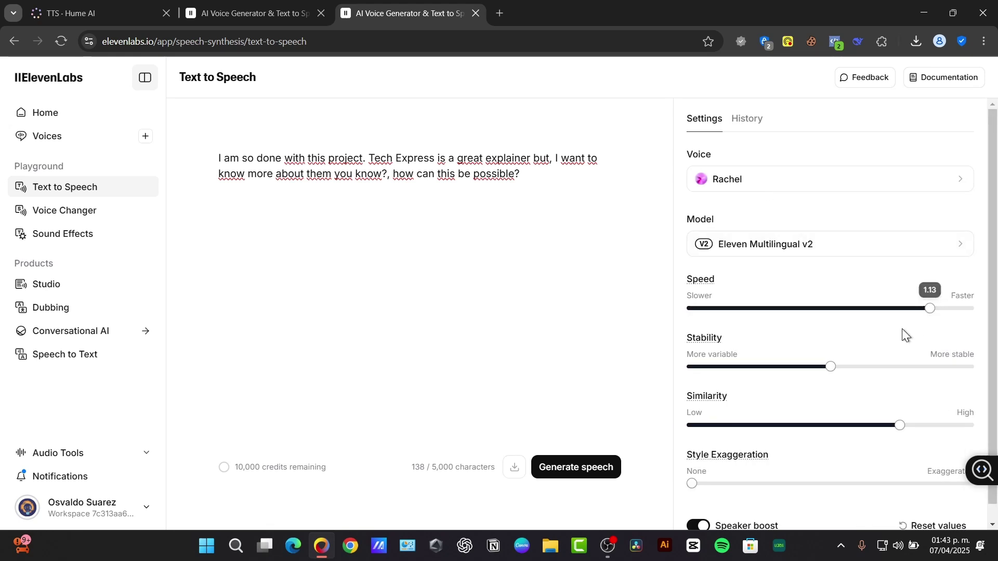
mouse_move(772, 373)
mouse_down()
mouse_move(755, 374)
mouse_move(802, 375)
mouse_move(786, 373)
mouse_up()
Generate the ElevenLabs speech in Rachel's voice, play and pause it, then go back to Hume AI
scroll(824, 373, down, 1)
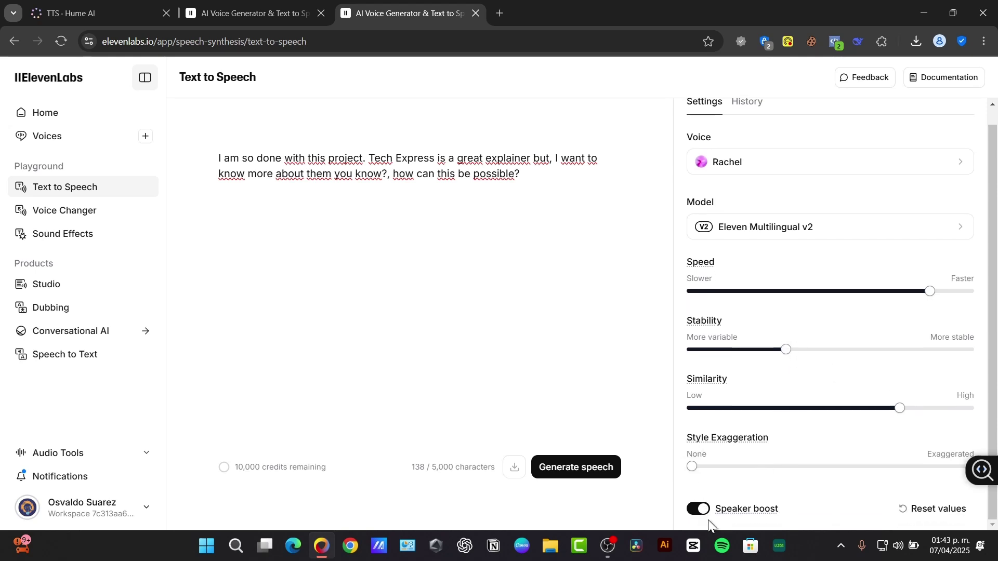
click(592, 470)
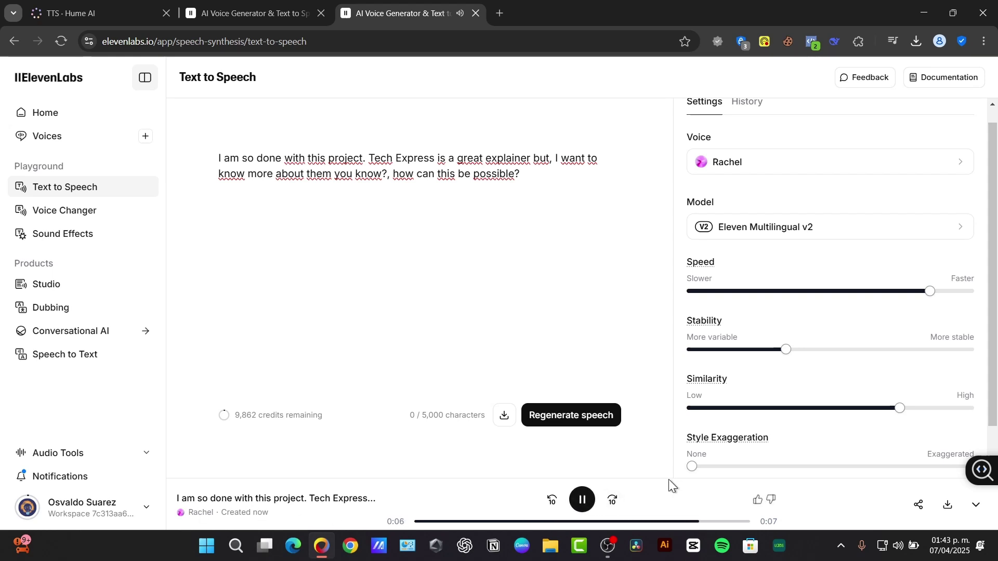
click(583, 501)
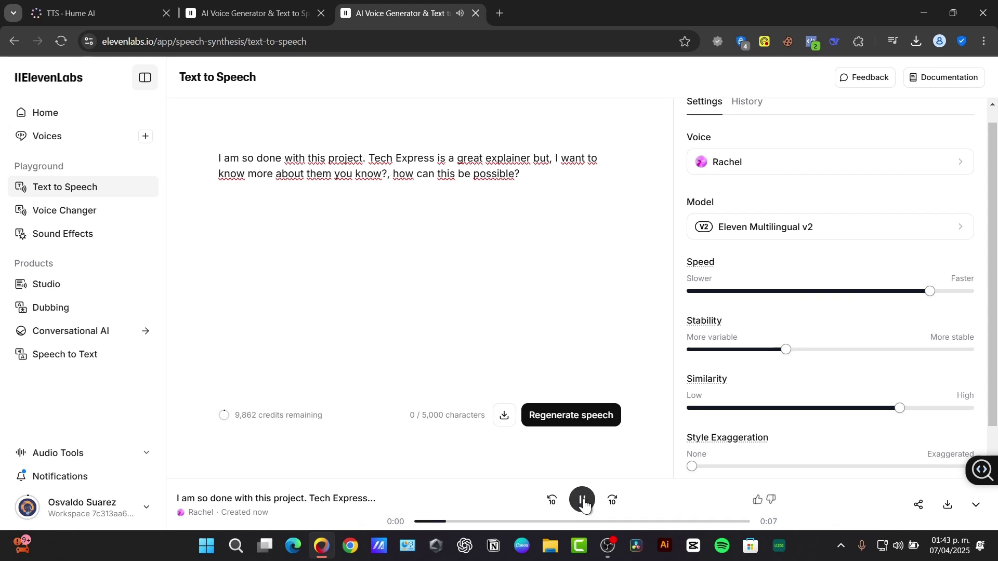
click(584, 501)
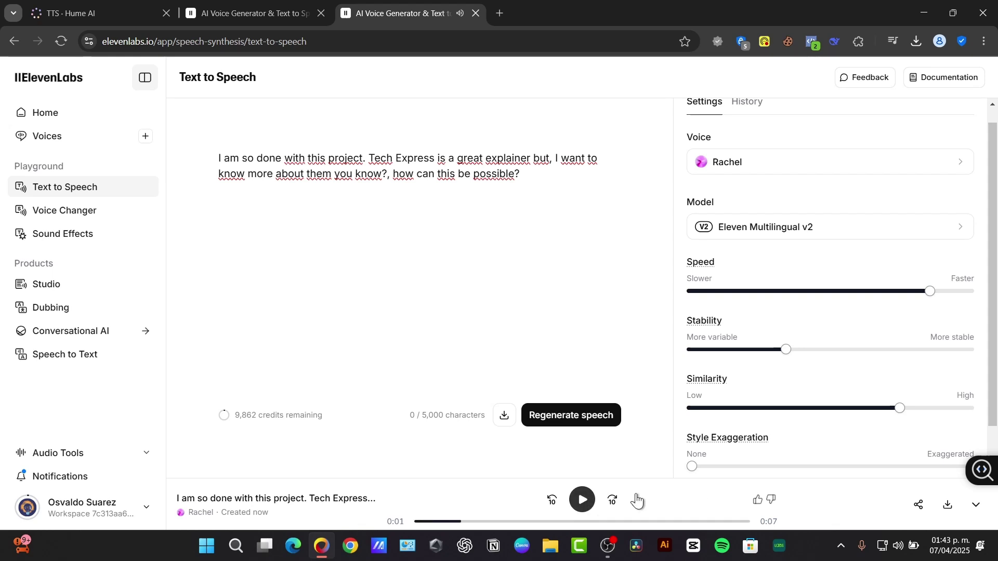
click(979, 504)
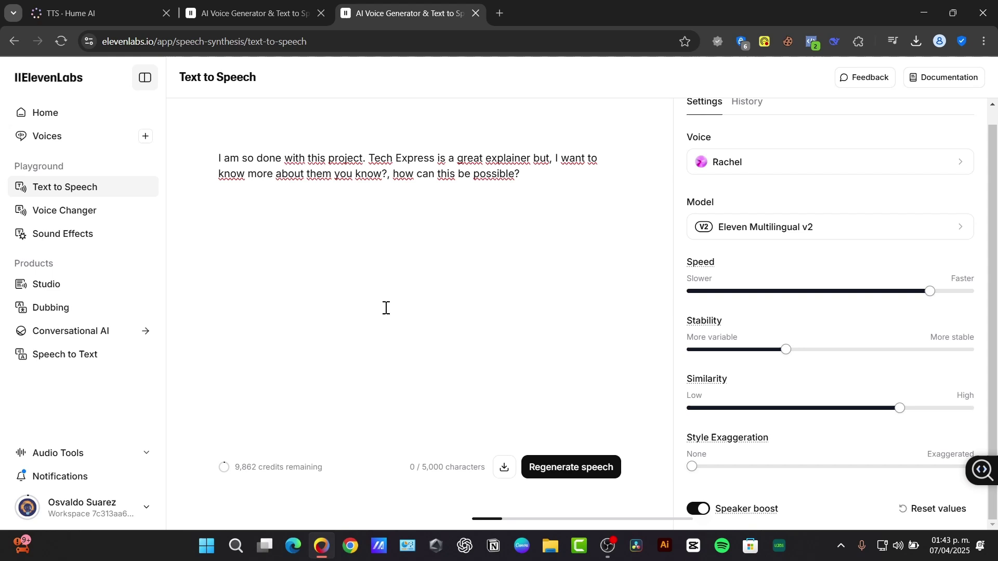
click(128, 14)
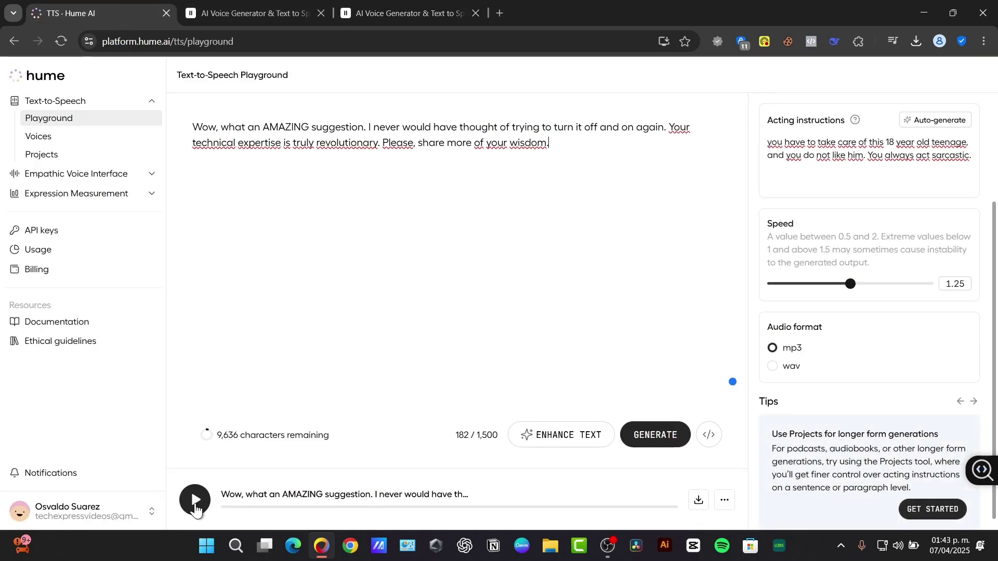
Play and pause Hume's sarcastic clip, select the script text, then switch to ElevenLabs
click(195, 511)
click(198, 511)
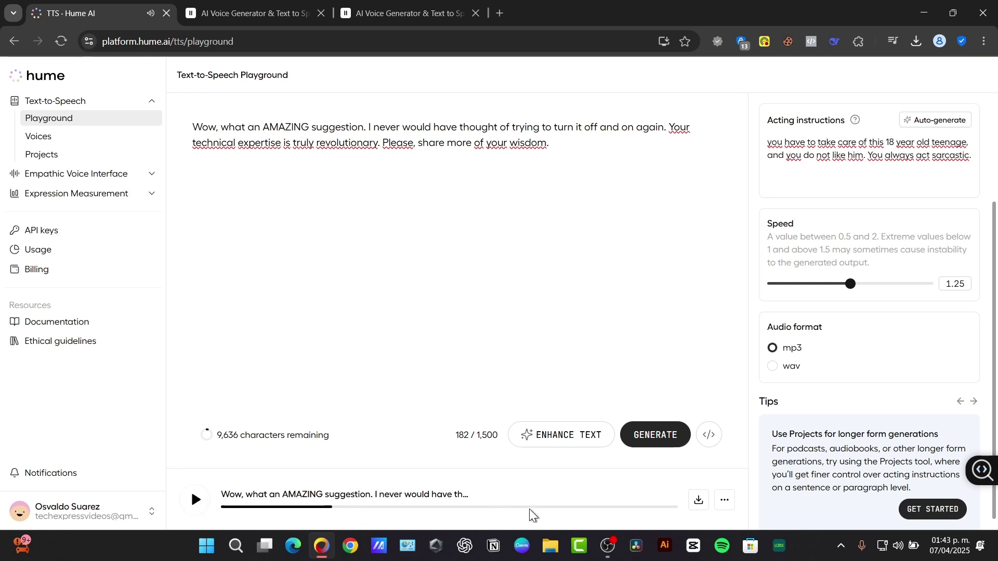
drag(588, 150, 162, 132)
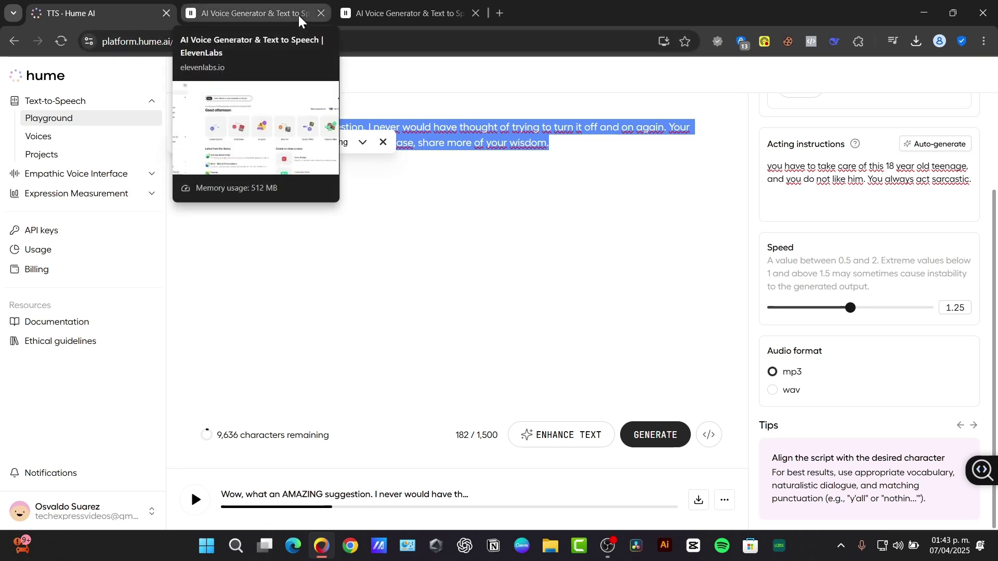
mouse_move(249, 14)
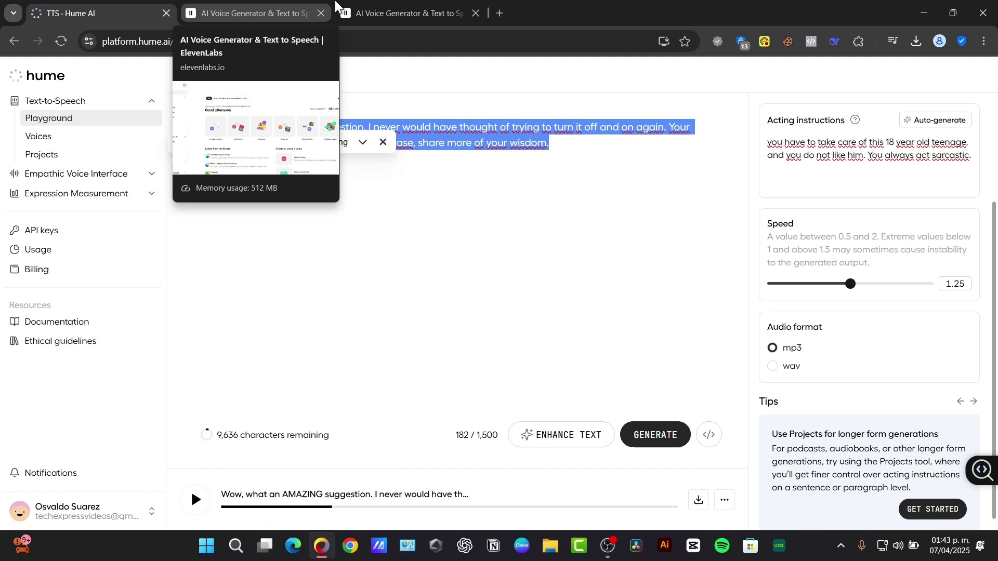
click(406, 11)
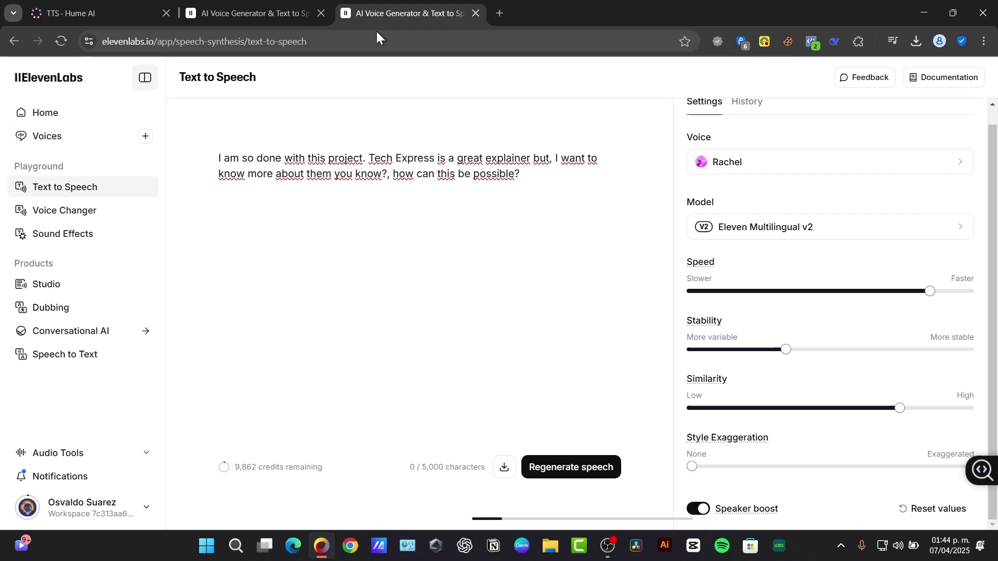
Switch back to the Hume AI playground with the sarcastic script and its generated clip
key(ctrl+Tab)
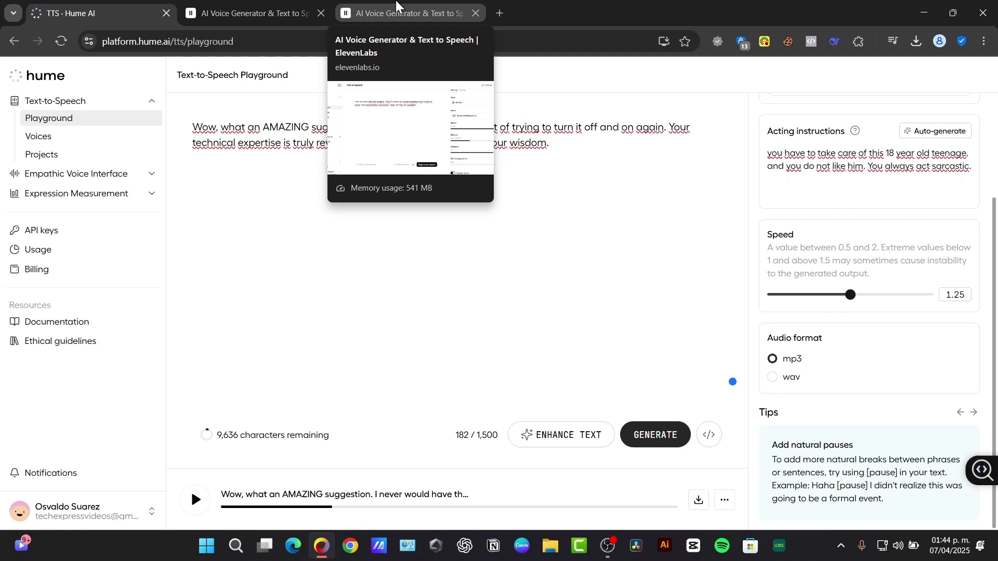